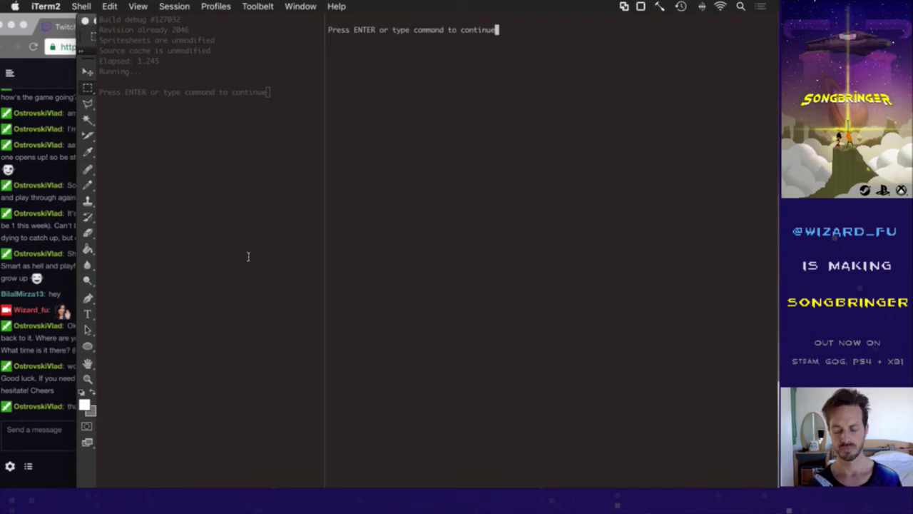
Dismiss the continue prompts in both editor panes and rerun the previous build command to launch the Songbringer debug game
key(Return)
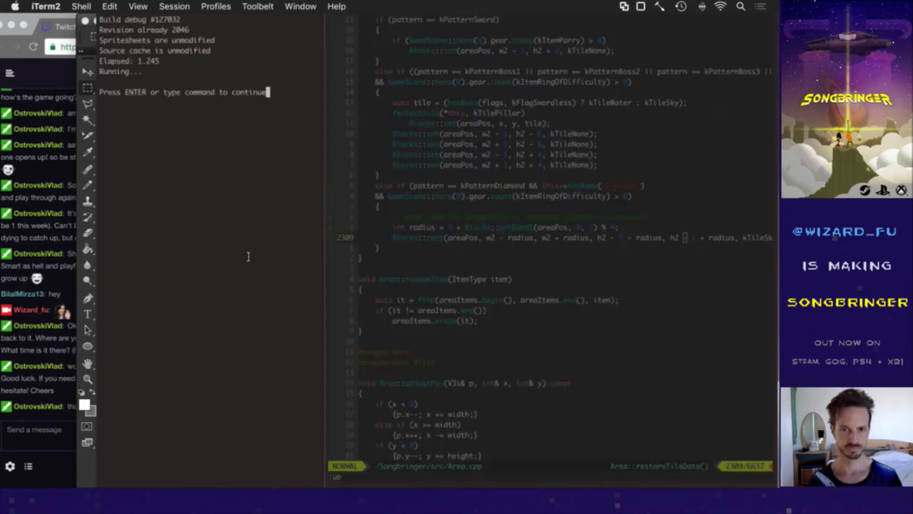
key(super+alt+Left)
key(Return)
key(colon)
key(Up)
key(Return)
key(super+alt+Right)
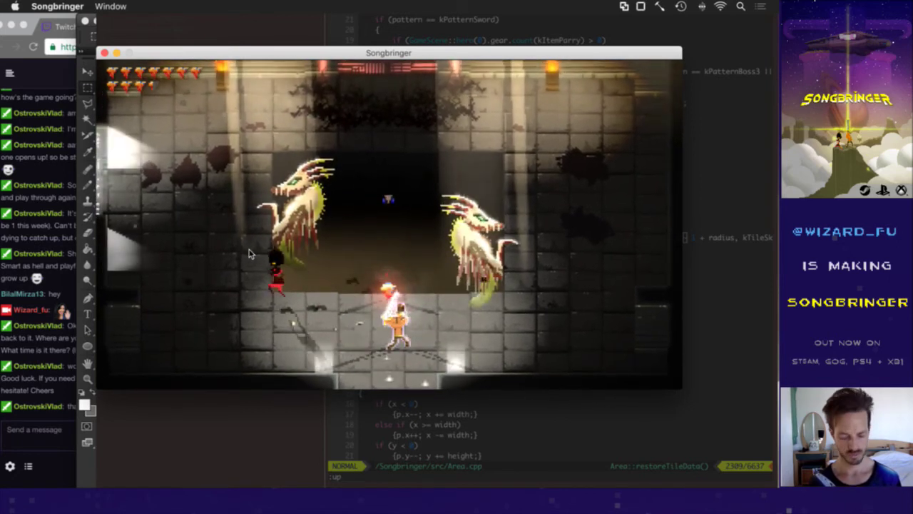
Capture a screenshot of the Songbringer game window showing the two dragons
key(super+shift+4)
key(space)
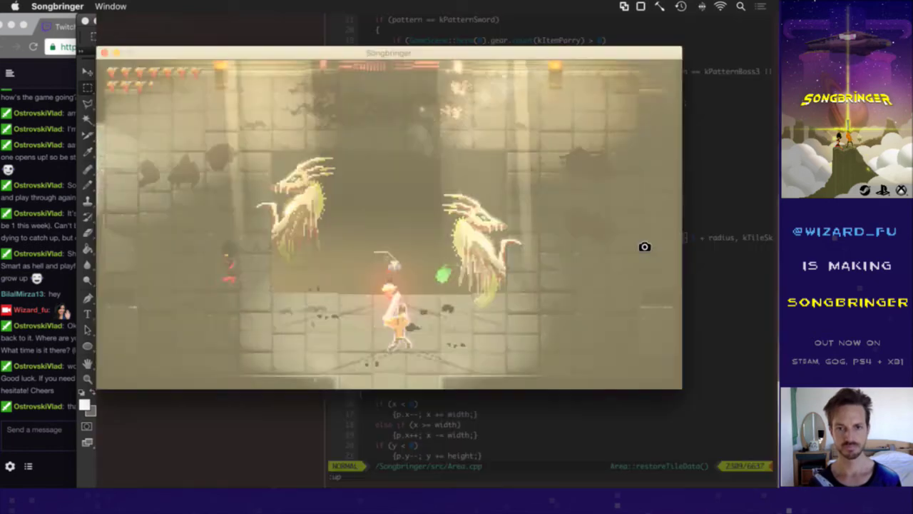
click(644, 245)
Reveal the desktop and open the new game screenshot in Adobe Photoshop CS6
key(super+Tab)
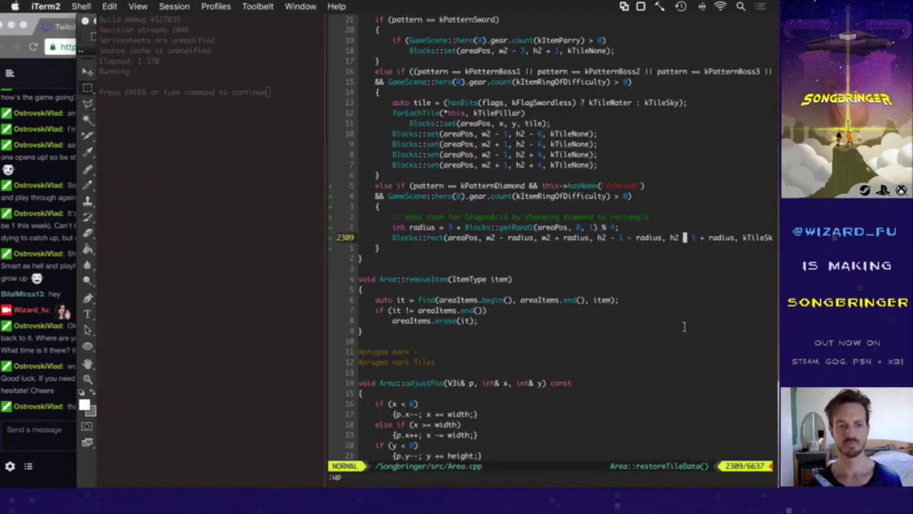
key(F11)
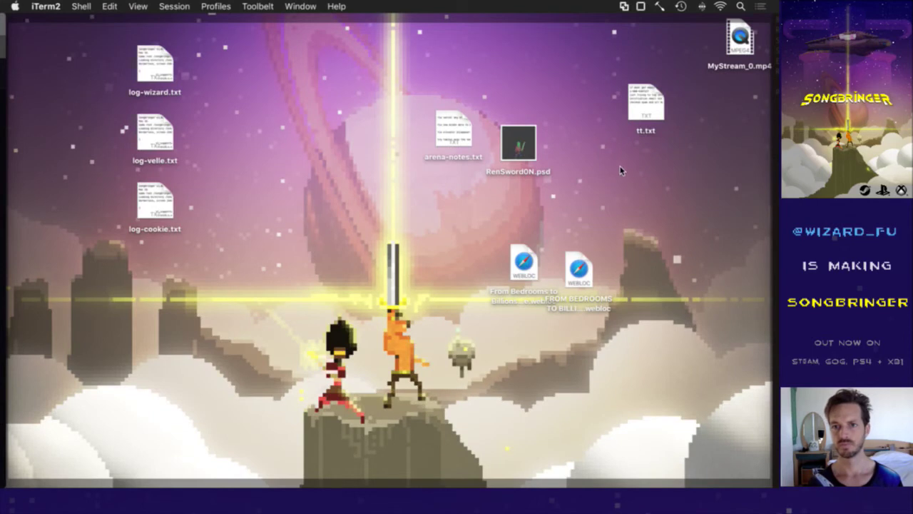
click(741, 106)
right_click(744, 107)
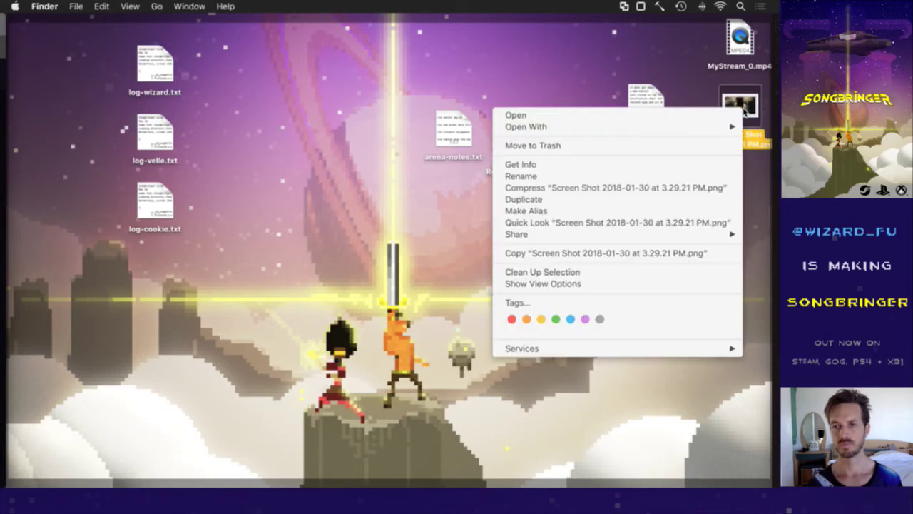
mouse_move(679, 127)
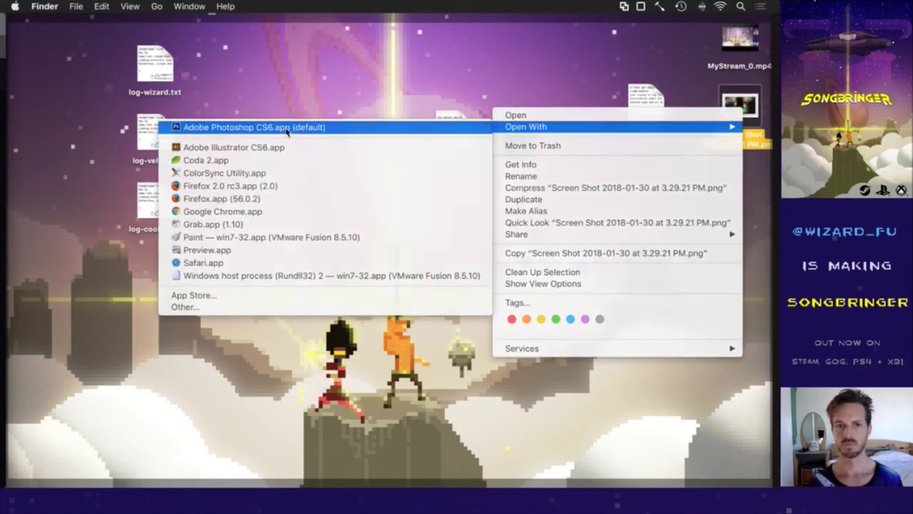
click(287, 132)
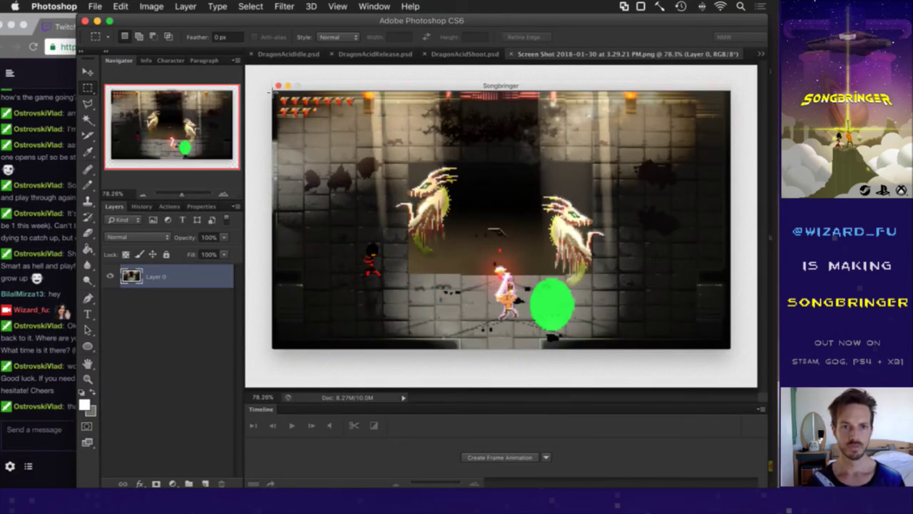
Crop the screenshot to the game picture, removing the window title bar and the surrounding shadow
drag(274, 90, 730, 351)
click(151, 5)
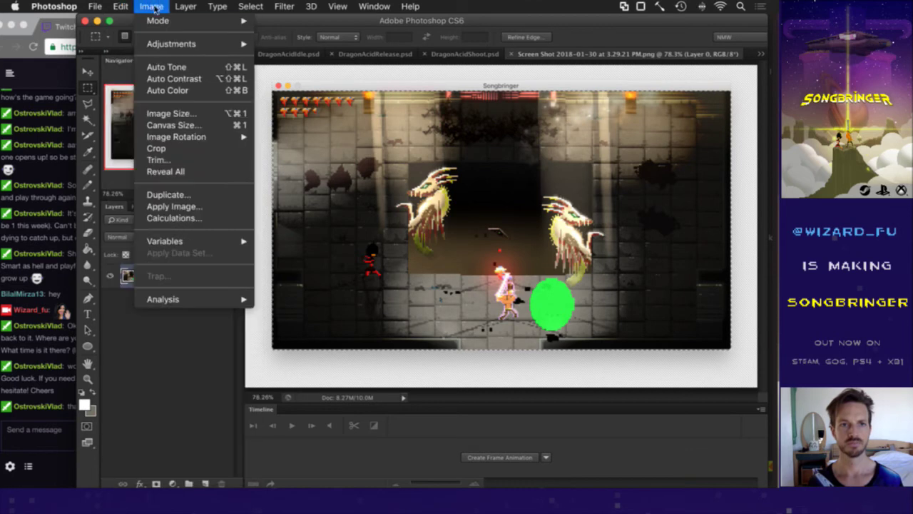
click(156, 148)
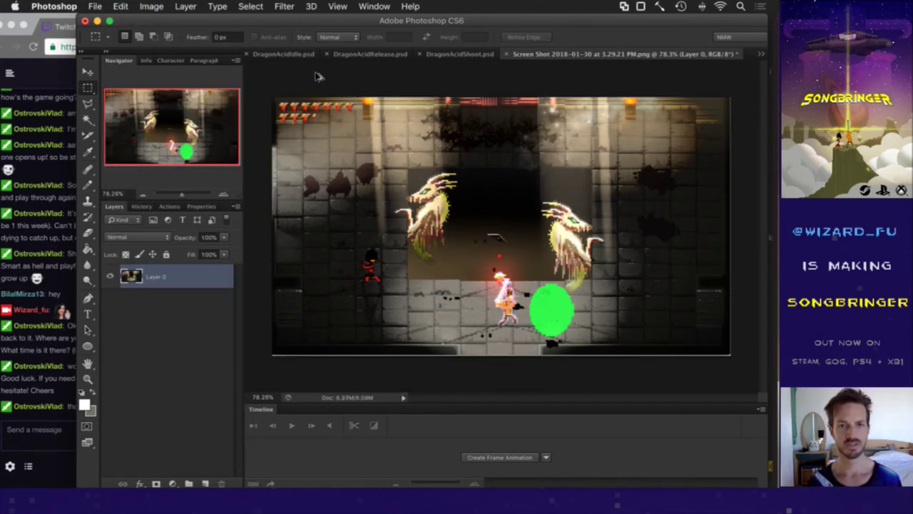
Resize the screenshot to 420 pixels wide with constrained proportions and Nearest Neighbor resampling
key(alt+super+i)
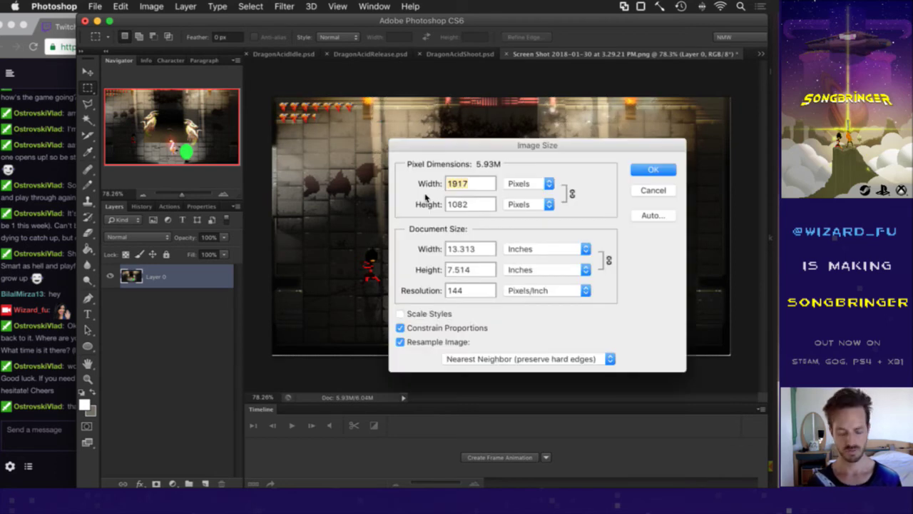
text(420)
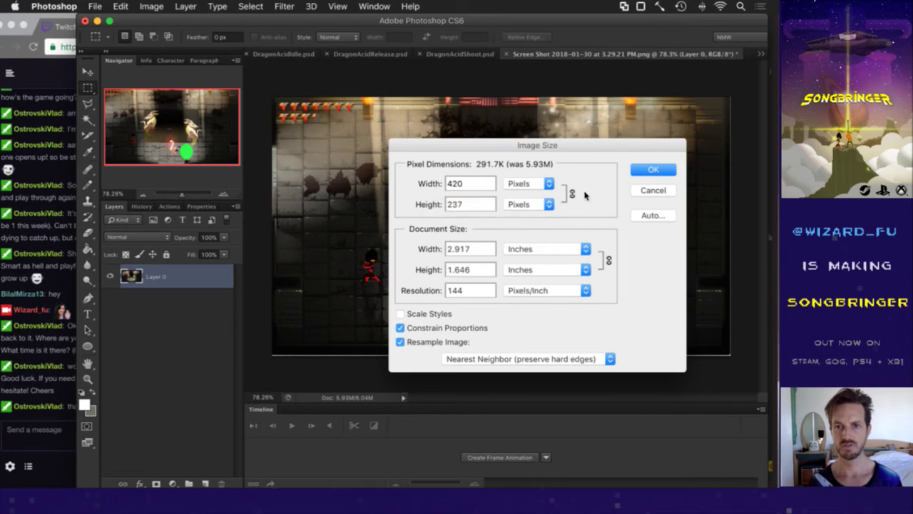
click(652, 170)
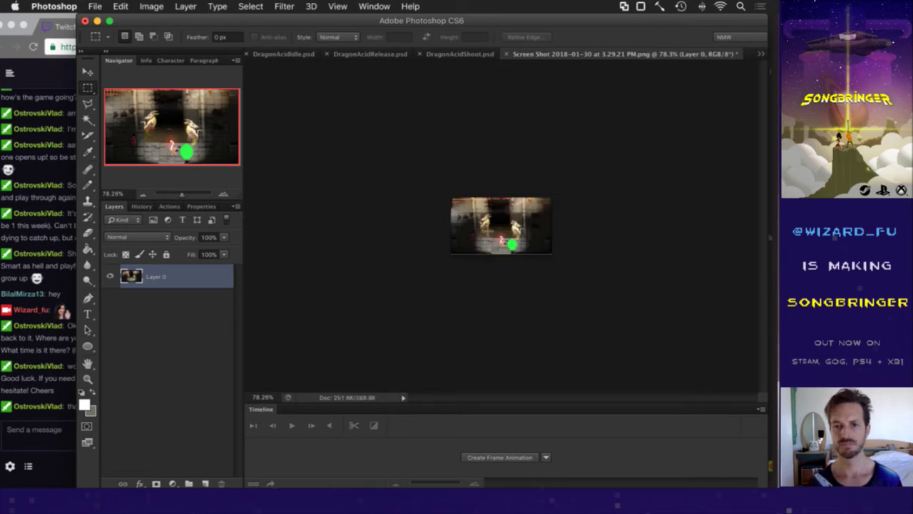
Measure the tail tip of the dragon above the green ellipse with a rectangular marquee, and clear the selection
drag(501, 233, 606, 246)
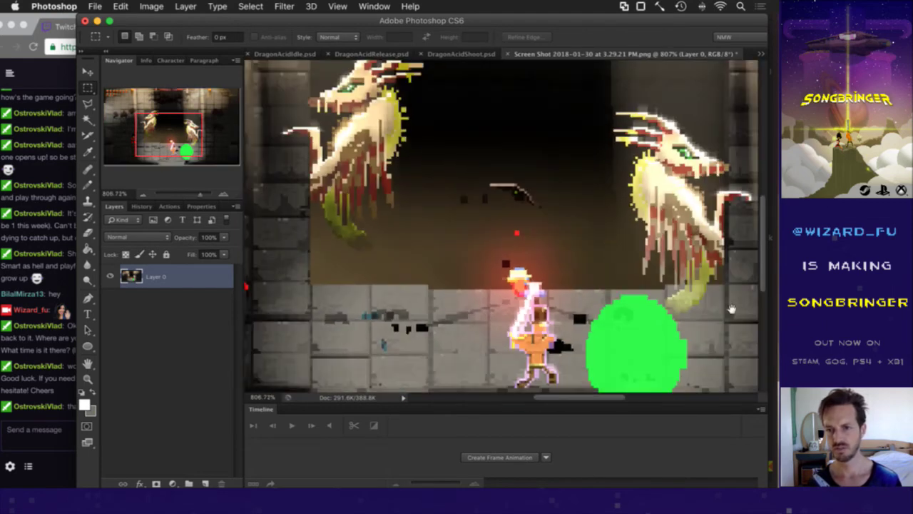
drag(731, 308, 655, 304)
drag(593, 283, 630, 307)
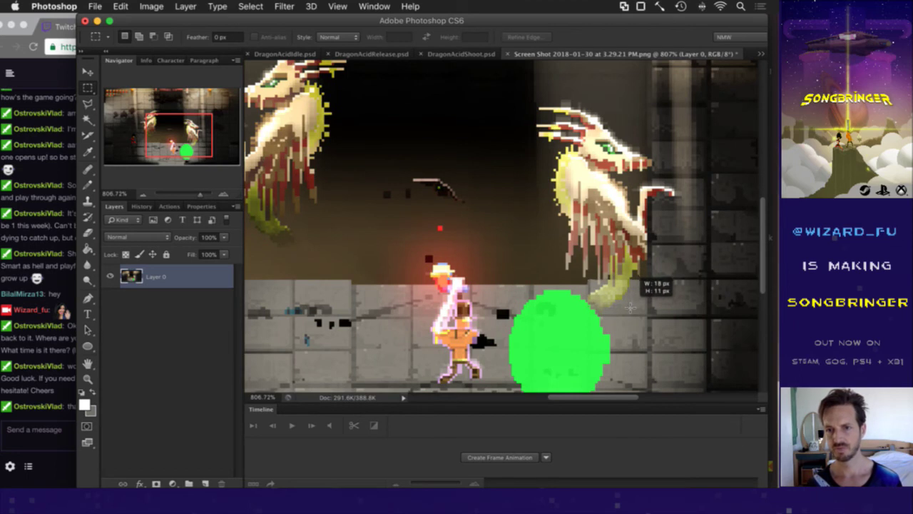
drag(631, 308, 631, 308)
drag(630, 308, 630, 308)
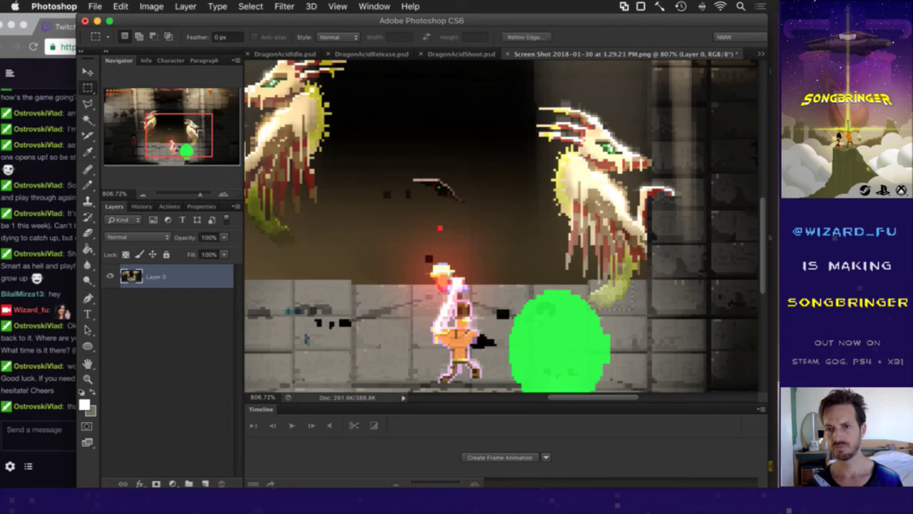
click(625, 263)
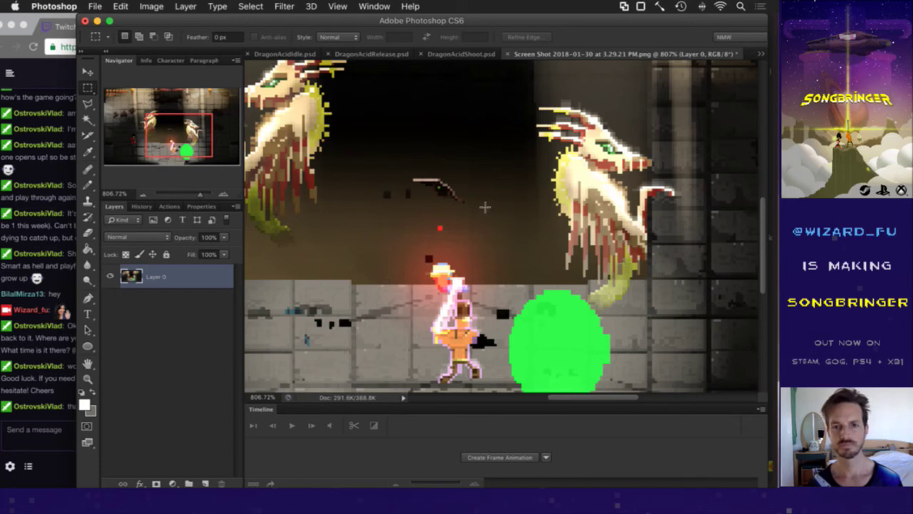
Close the screenshot without saving and switch to the DragonAcidIdle.psd document
key(super+w)
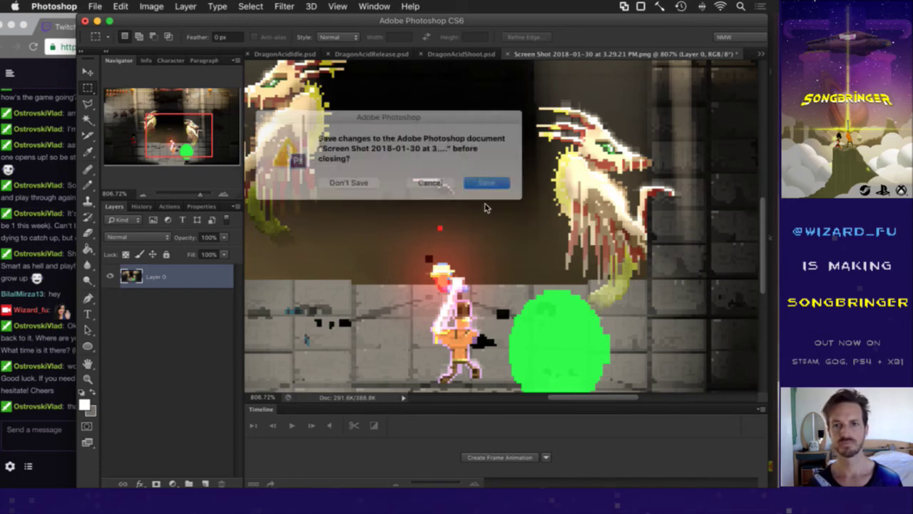
click(348, 183)
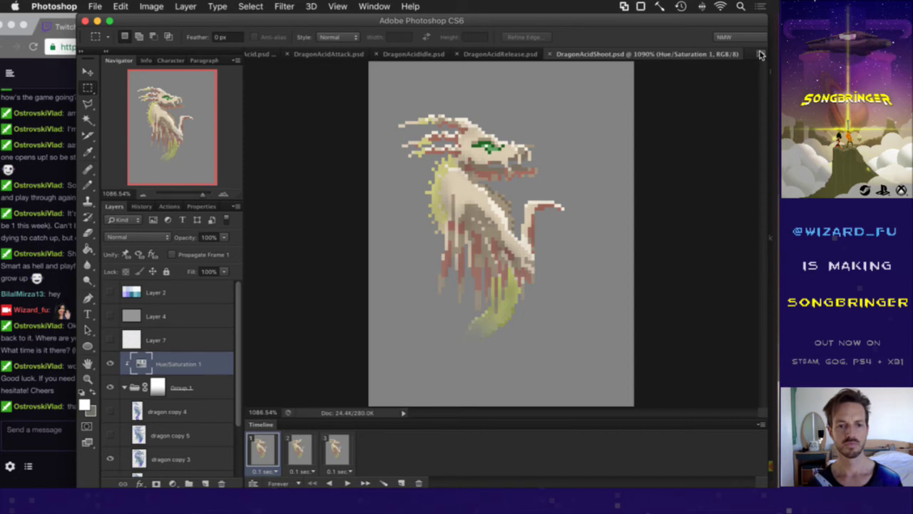
click(760, 55)
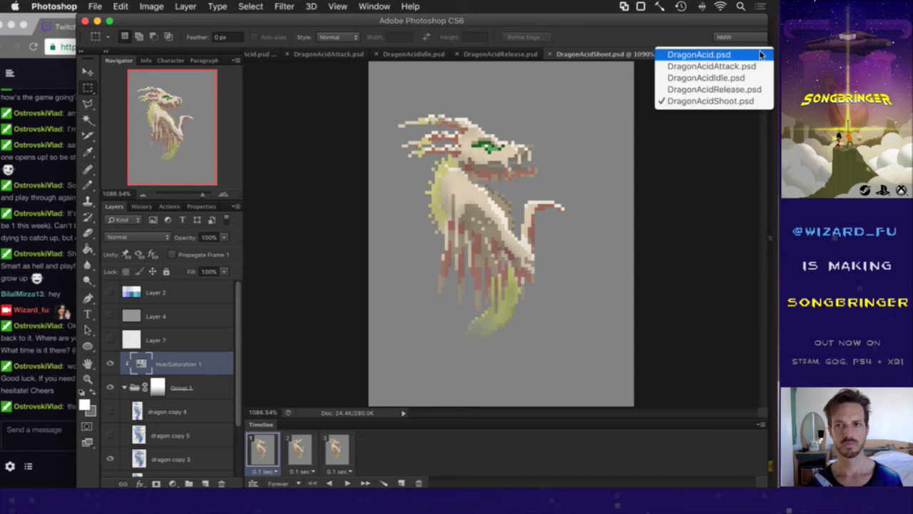
click(709, 77)
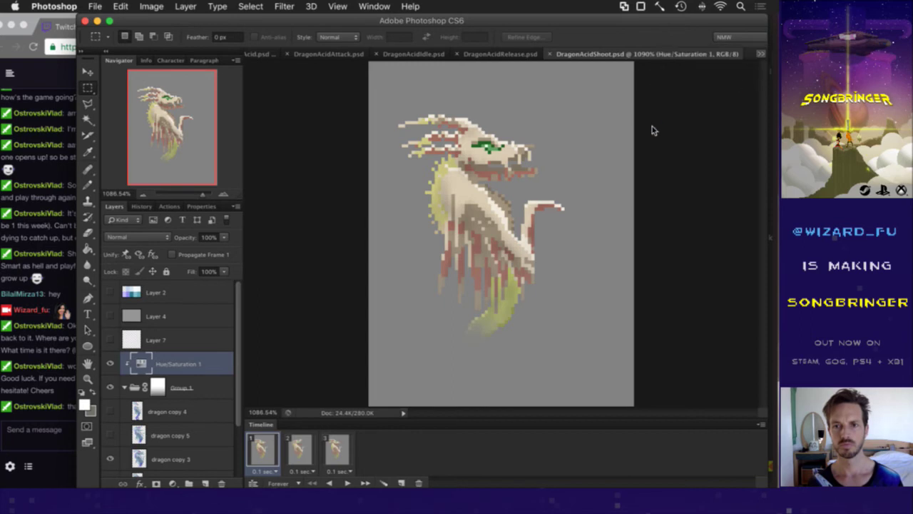
Check the dragon's pose in each of the three idle animation frames, finishing on frame 1
click(305, 448)
click(336, 457)
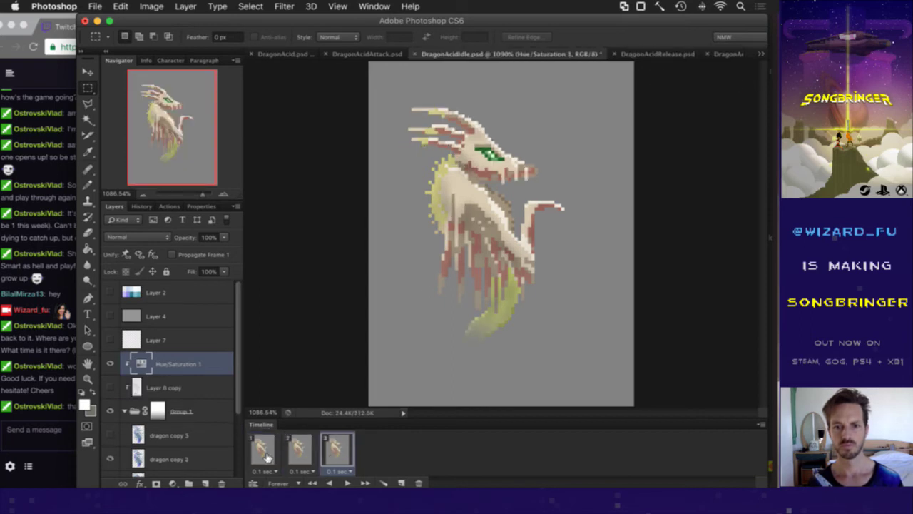
click(291, 452)
click(263, 452)
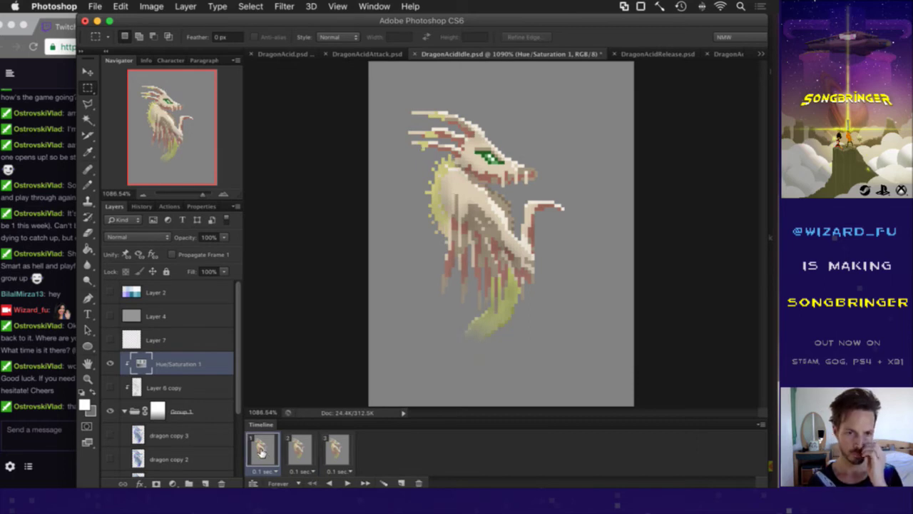
Disable Group 1's layer mask to compare the dragon's tail fade, and re-enable the mask
right_click(156, 407)
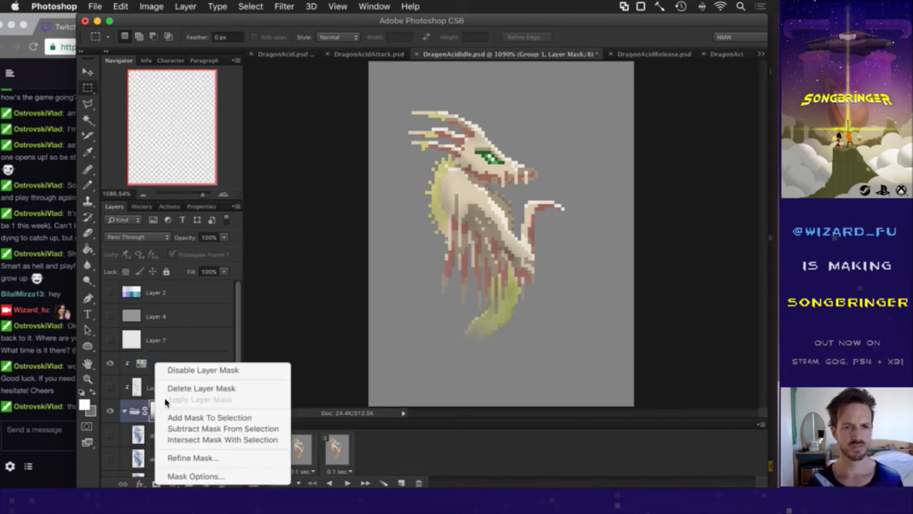
click(175, 374)
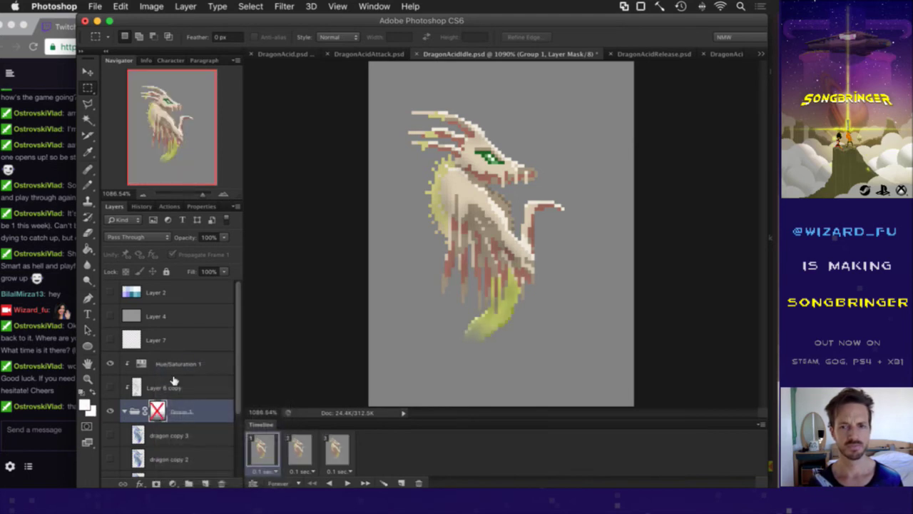
right_click(158, 408)
click(181, 369)
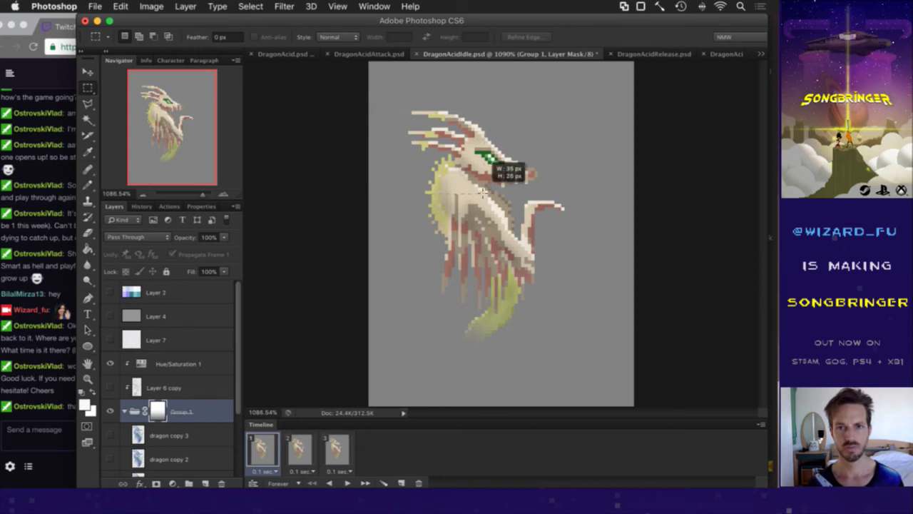
Marquee-select a full-width band about 60 px tall from the dragon's horns down to its tail
drag(366, 114, 613, 311)
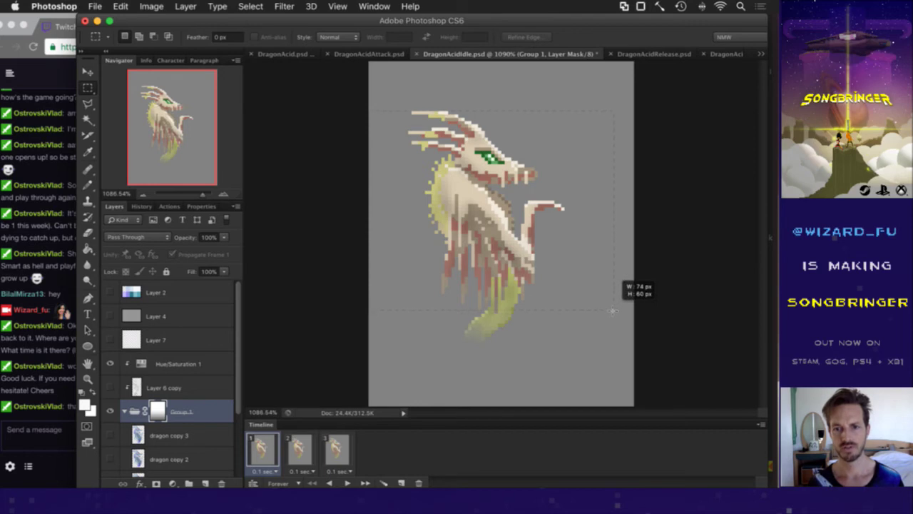
drag(612, 310, 635, 309)
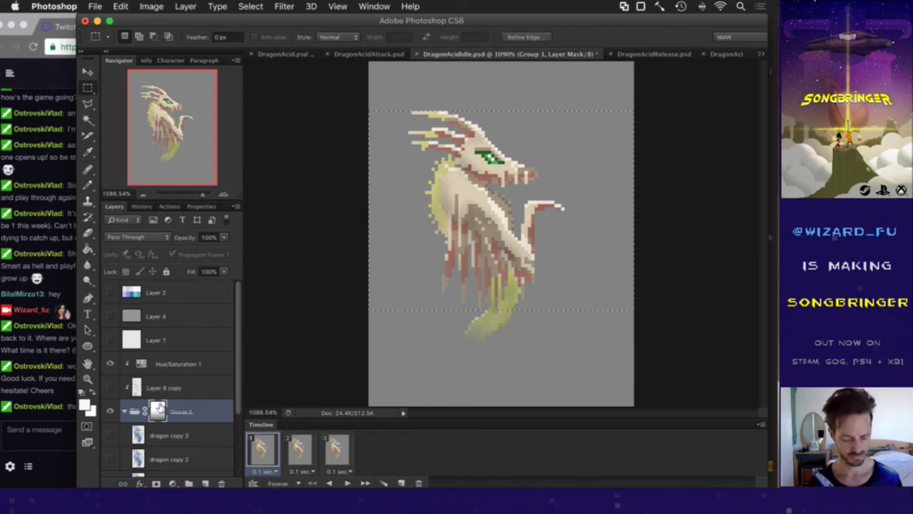
Display Group 1's layer mask on the canvas and fill it entirely with white, leaving nothing selected
alt+click(159, 408)
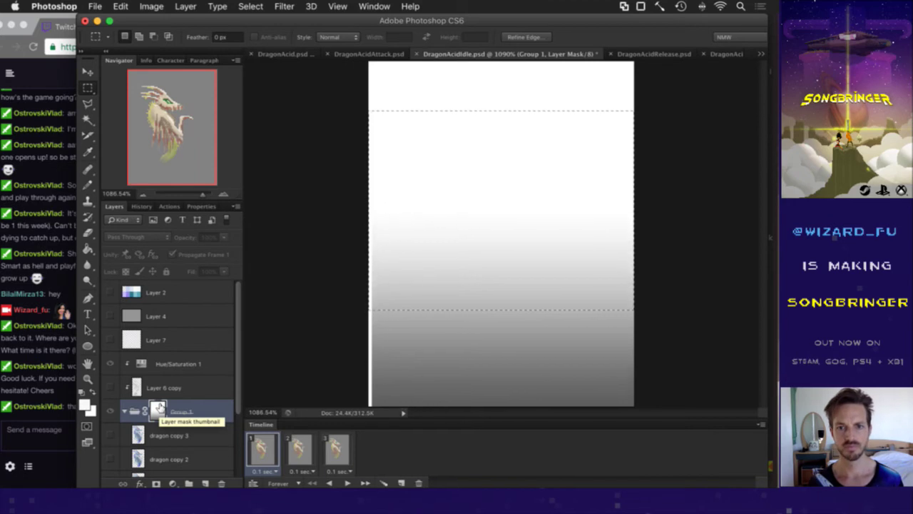
key(super+a)
key(alt+BackSpace)
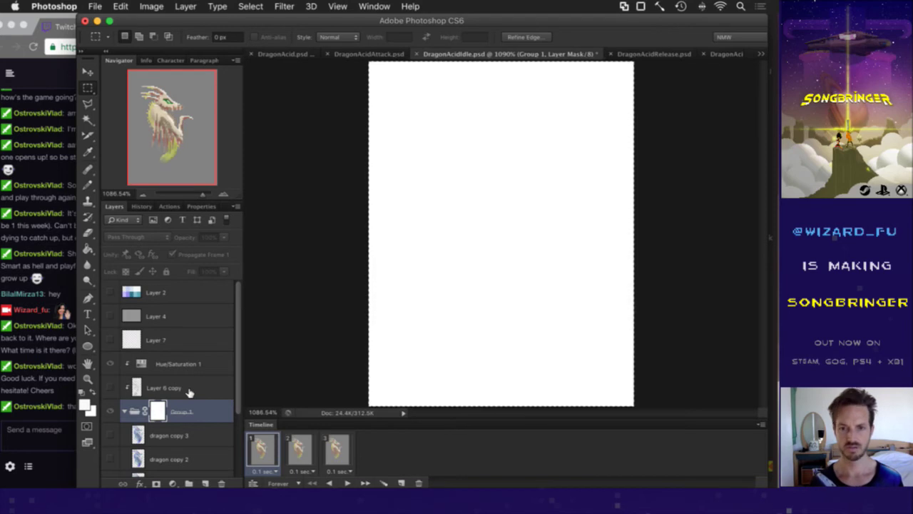
key(super+d)
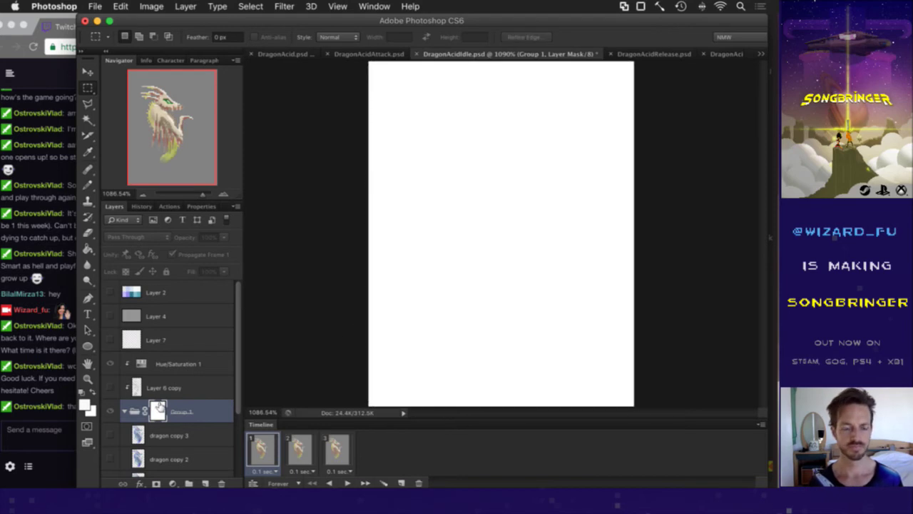
Marquee-select a full-width band from just above the dragon's horns to its upper tail, and display Group 1's layer mask
click(135, 412)
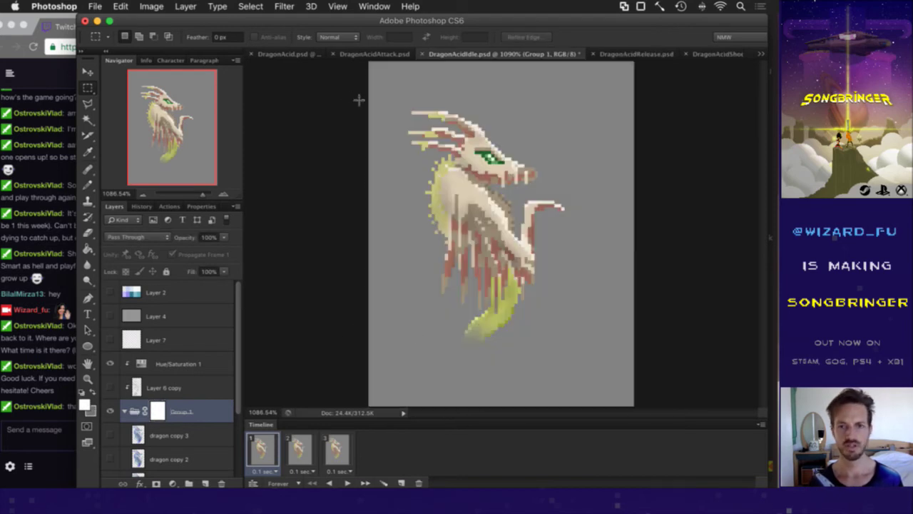
drag(350, 96, 656, 309)
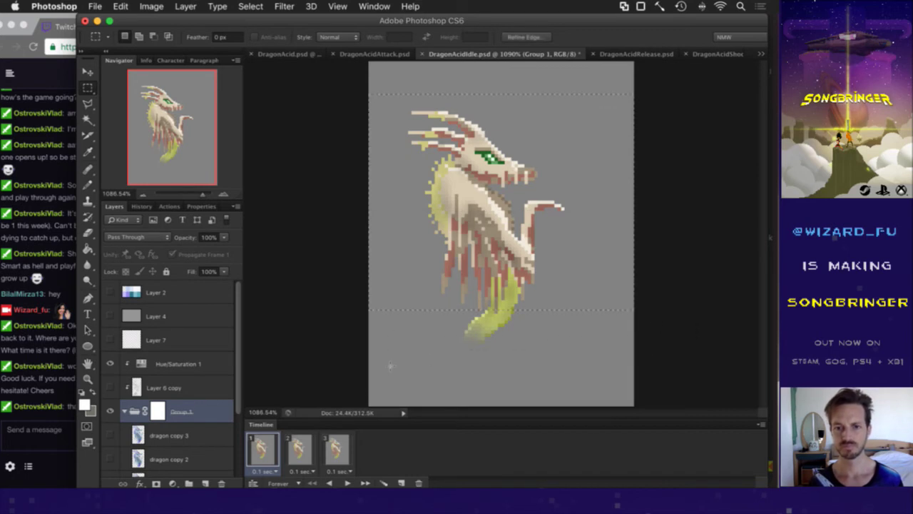
right_click(160, 405)
key(Escape)
alt+click(161, 409)
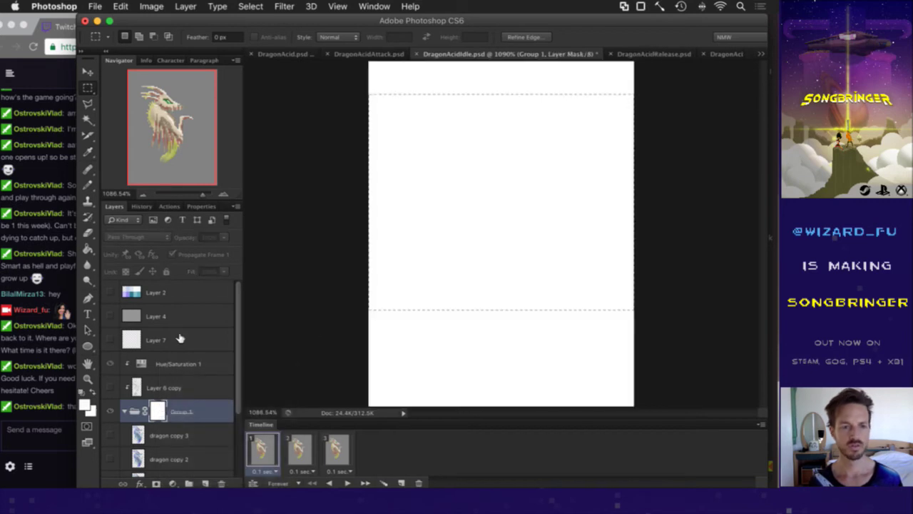
Activate the Gradient tool and set its gradient to the Black, White preset
click(89, 252)
drag(90, 252, 134, 249)
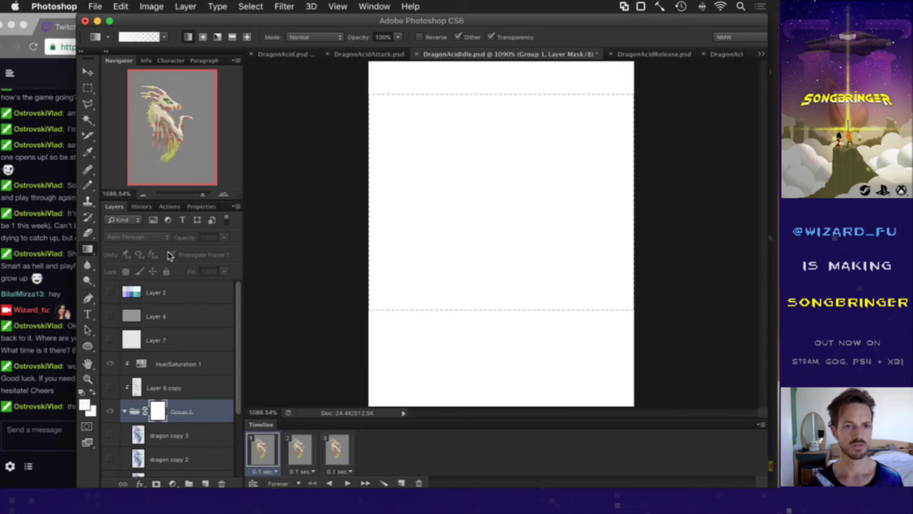
click(134, 38)
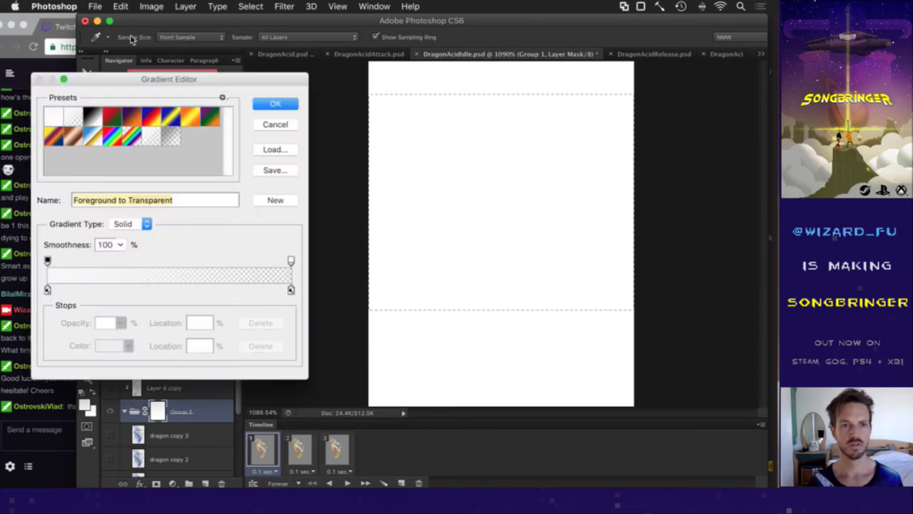
click(257, 125)
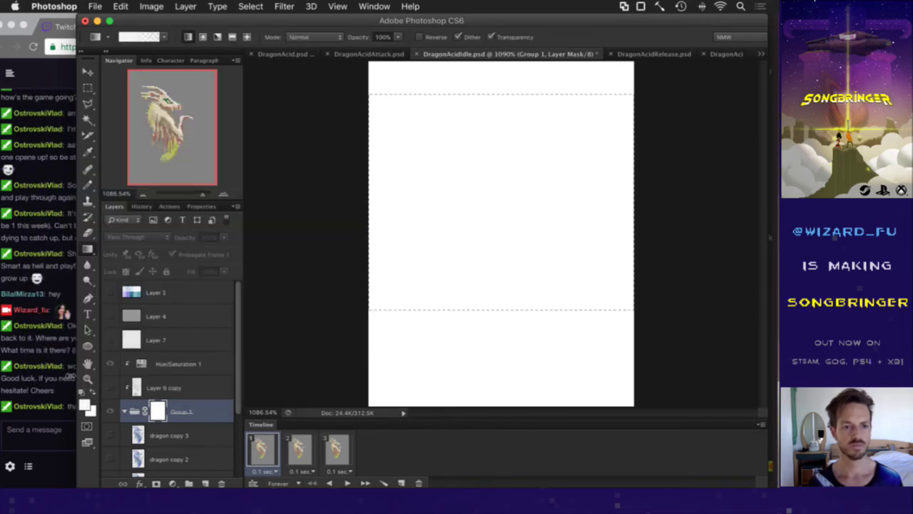
click(131, 38)
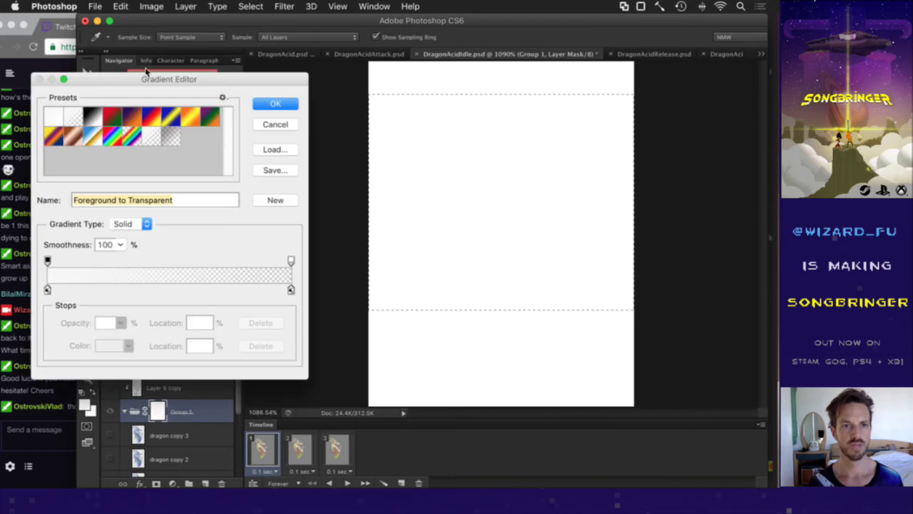
click(92, 114)
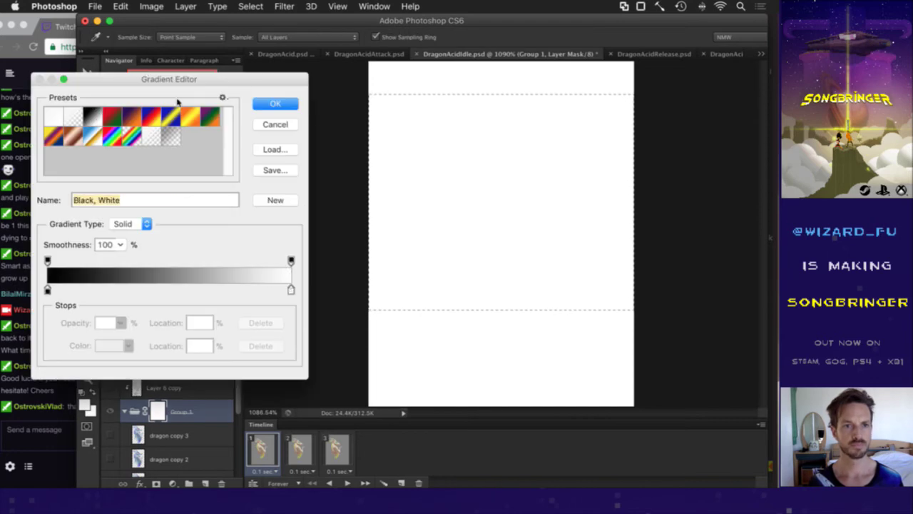
click(271, 106)
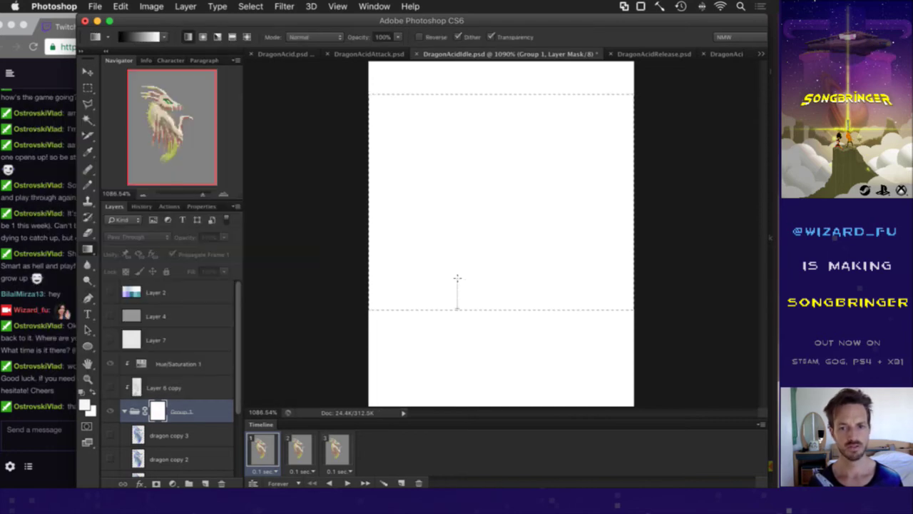
Draw a short vertical gradient on the mask from black at the selection's lower edge up to white, and deselect
drag(459, 266, 459, 265)
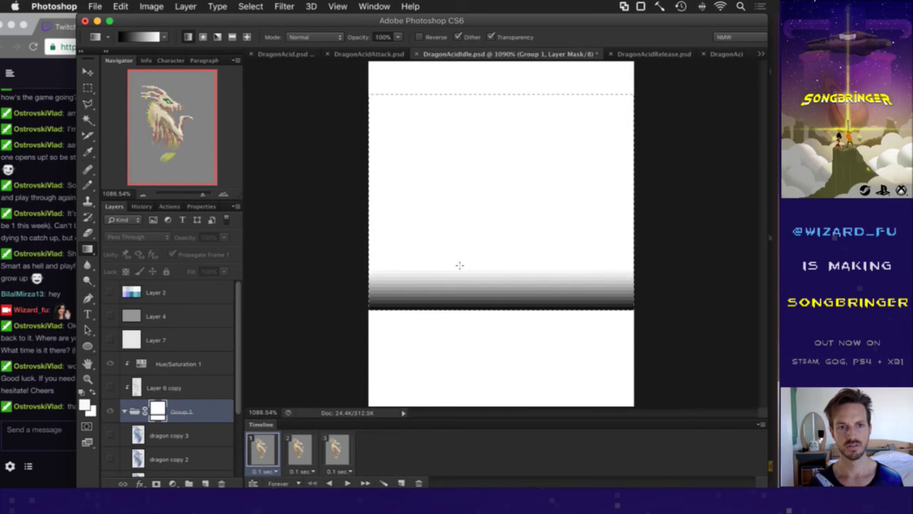
key(m)
key(ctrl+d)
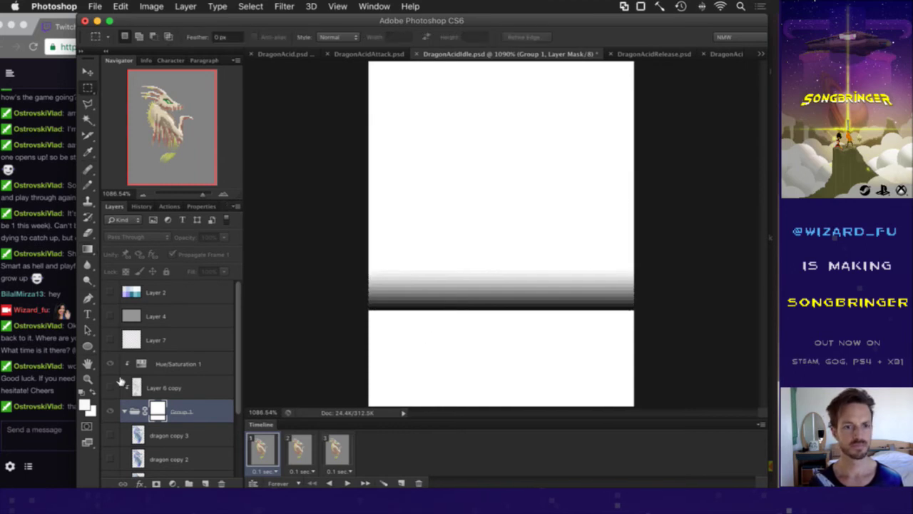
Set the foreground colour to black (000000) and bucket-fill the white mask area below the gradient
click(86, 405)
click(443, 271)
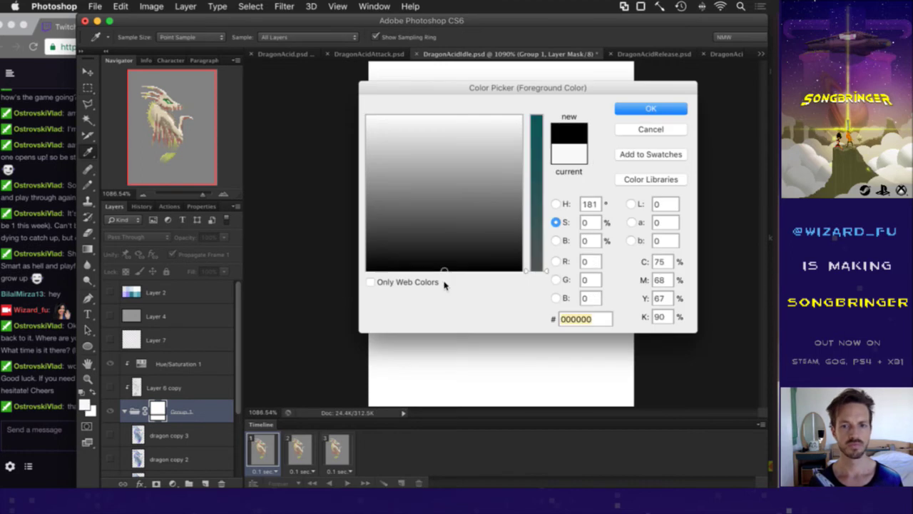
click(636, 111)
key(g)
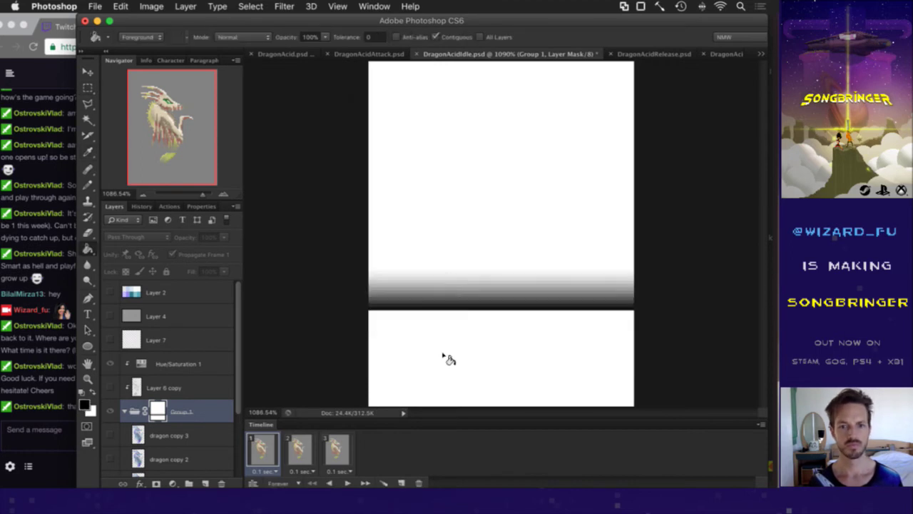
click(444, 367)
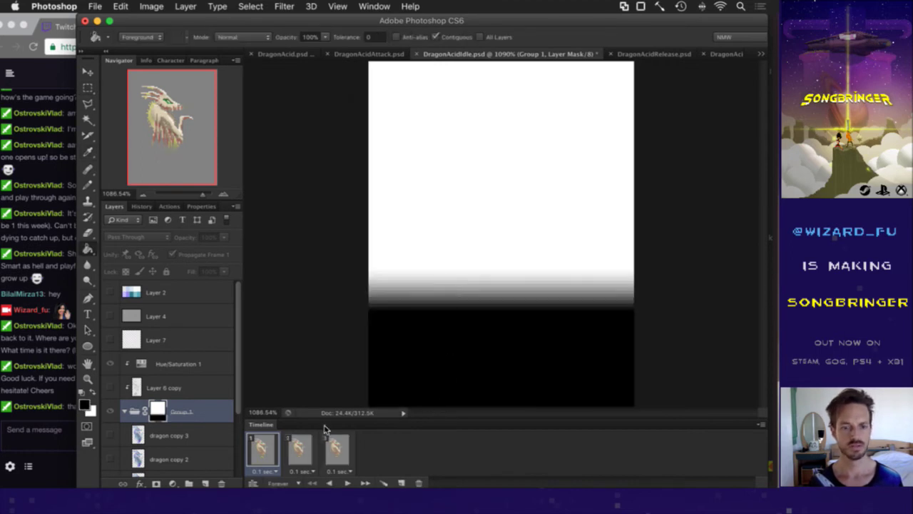
Copy the entire contents of Group 1's layer mask and clear the selection
super+click(160, 408)
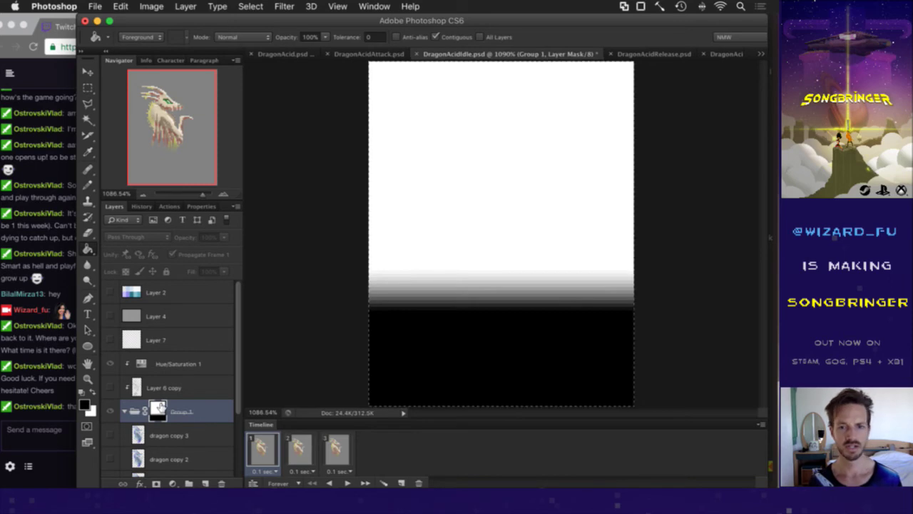
key(super+c)
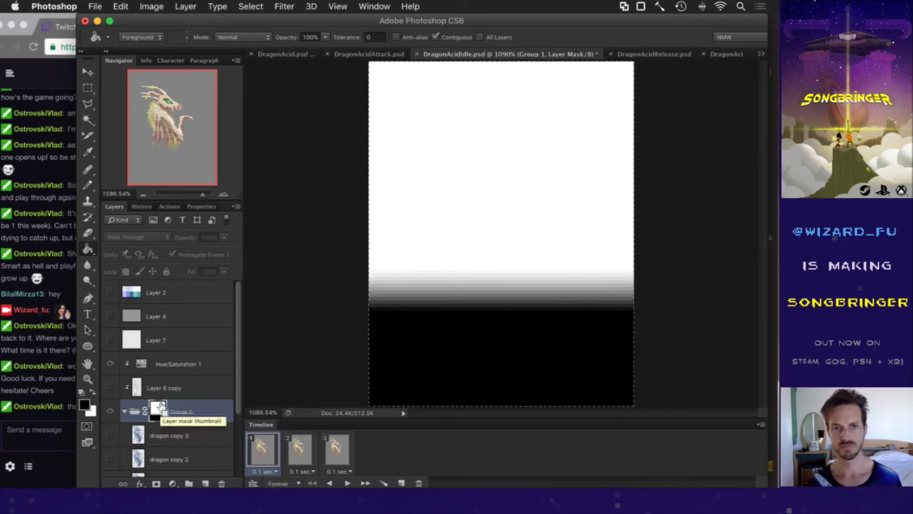
key(m)
click(292, 243)
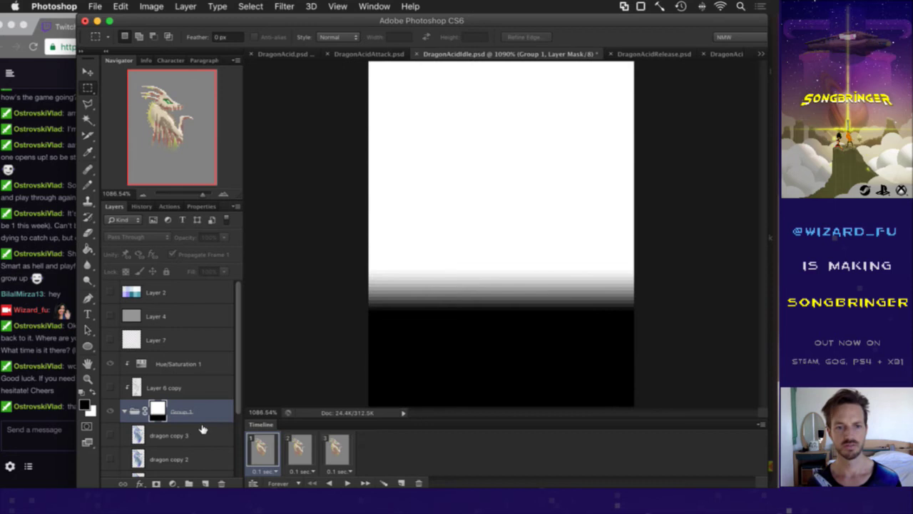
Return from the mask to the dragon artwork and check the tail fade in all three animation frames
click(133, 408)
click(308, 448)
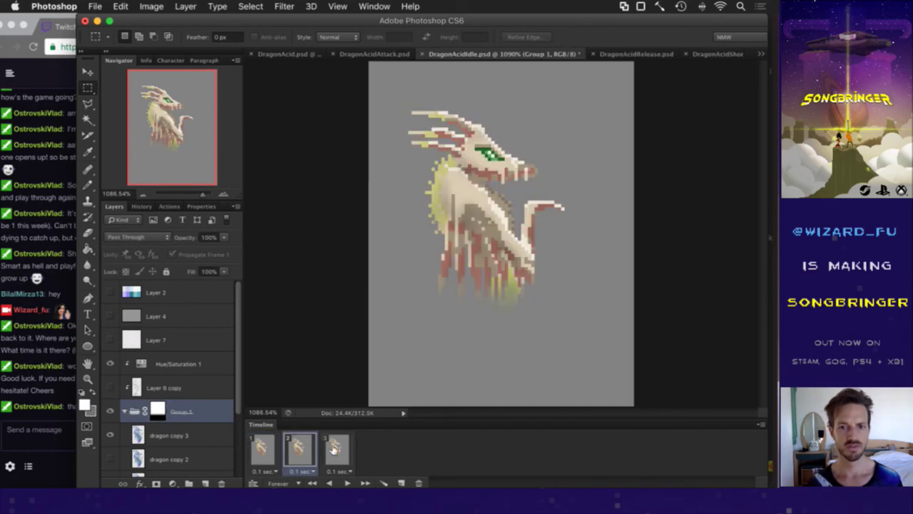
click(334, 450)
click(264, 448)
Open the Render Video settings for the DragonAcidIdle.png image sequence and start choosing its output folder
key(super+s)
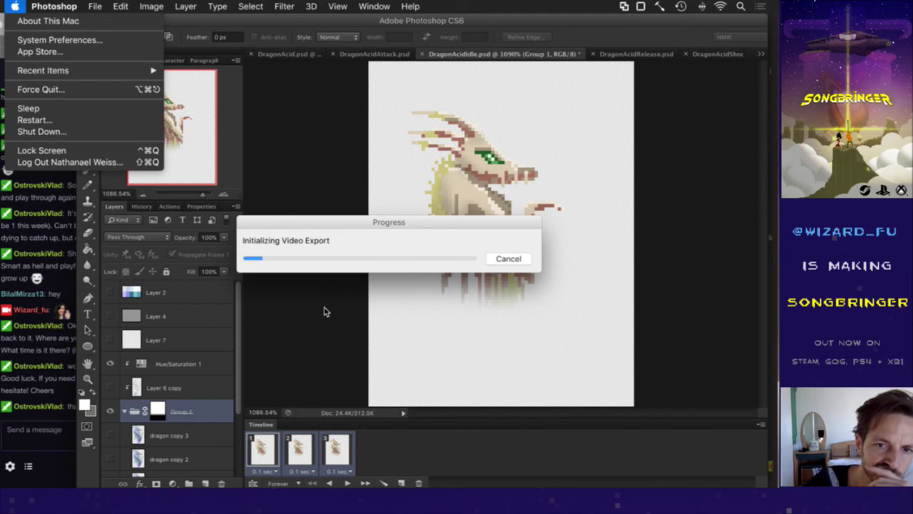
click(434, 255)
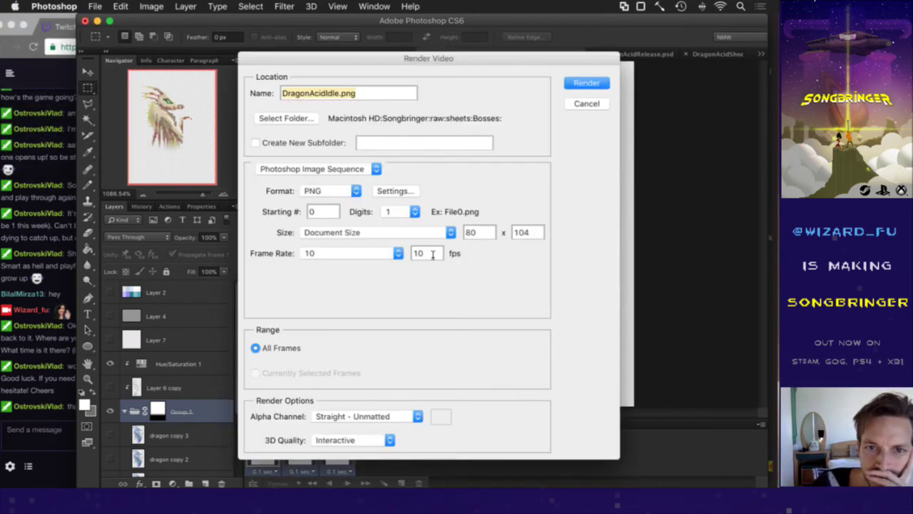
click(284, 119)
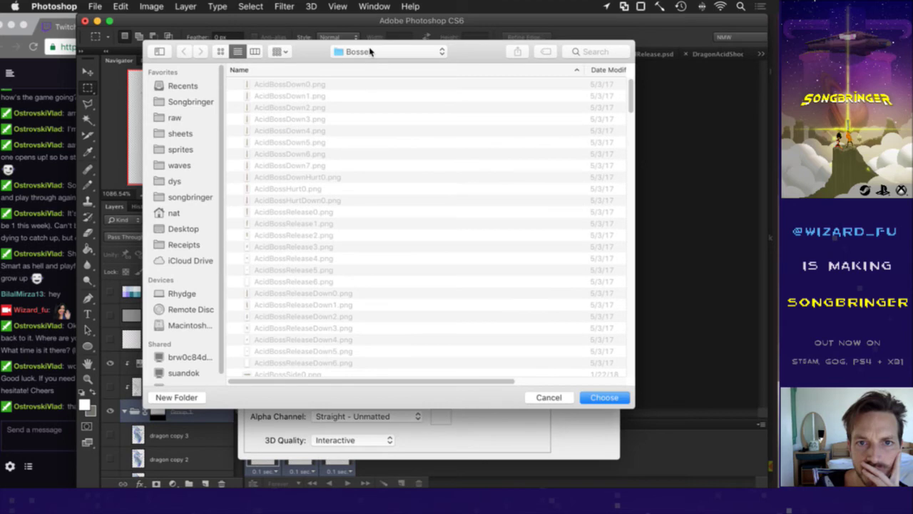
Browse the NoShadow folder inside sheets for existing dragon sprite files
click(370, 52)
click(369, 64)
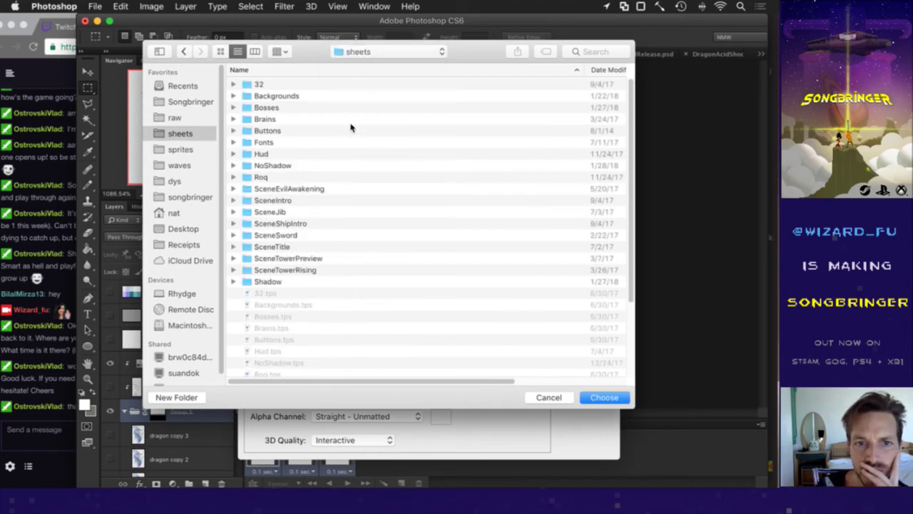
click(308, 166)
double_click(352, 168)
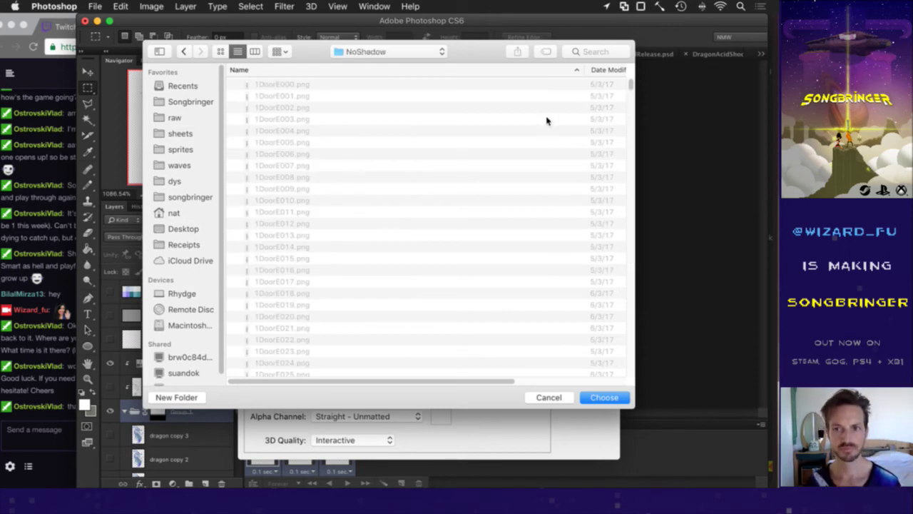
drag(632, 84, 630, 223)
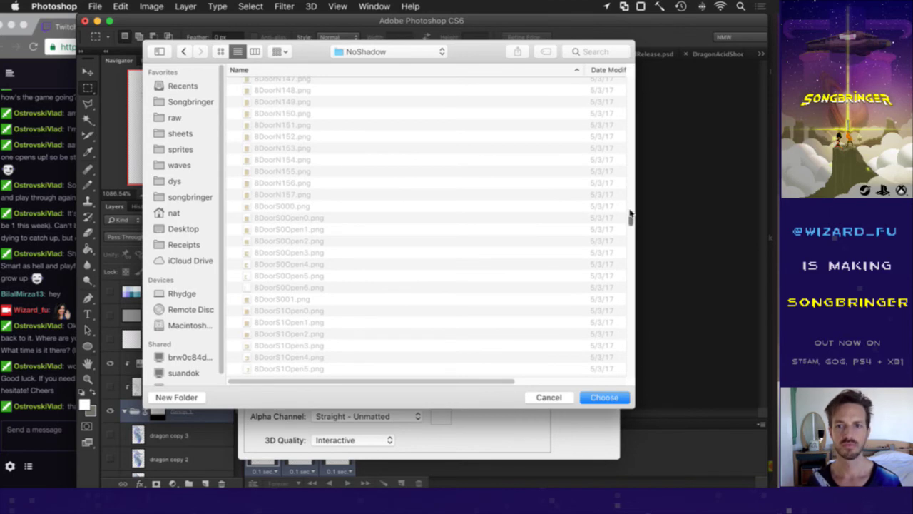
drag(631, 221, 630, 264)
scroll(624, 323, down, 10)
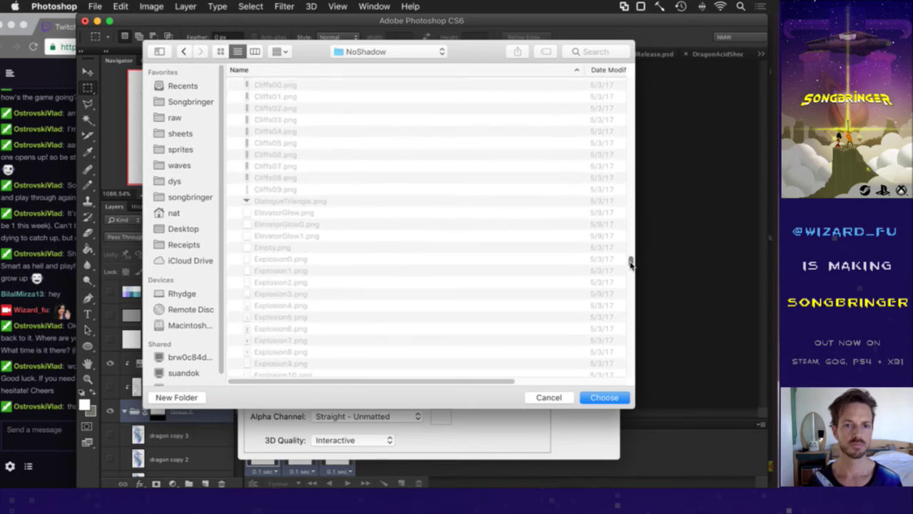
Set the output folder to Shadow inside sheets and render the DragonAcidIdle.png sequence, replacing the existing one
click(406, 56)
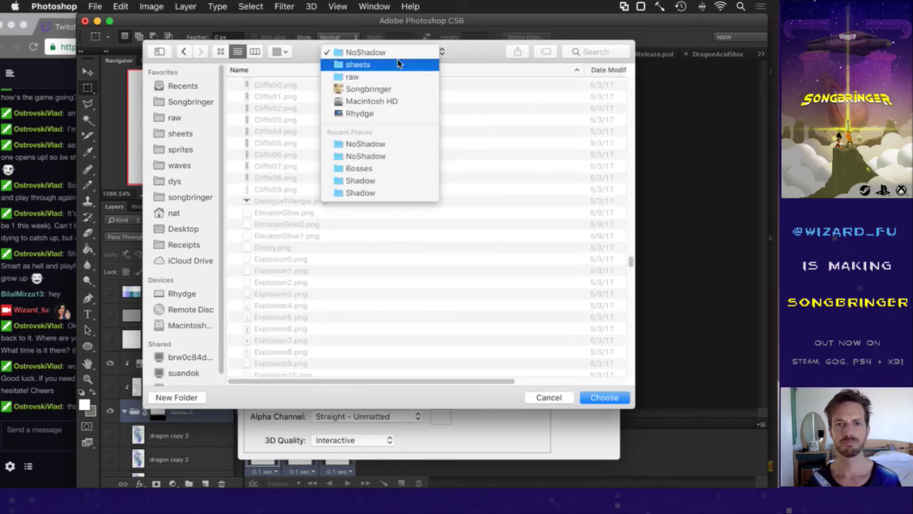
click(389, 64)
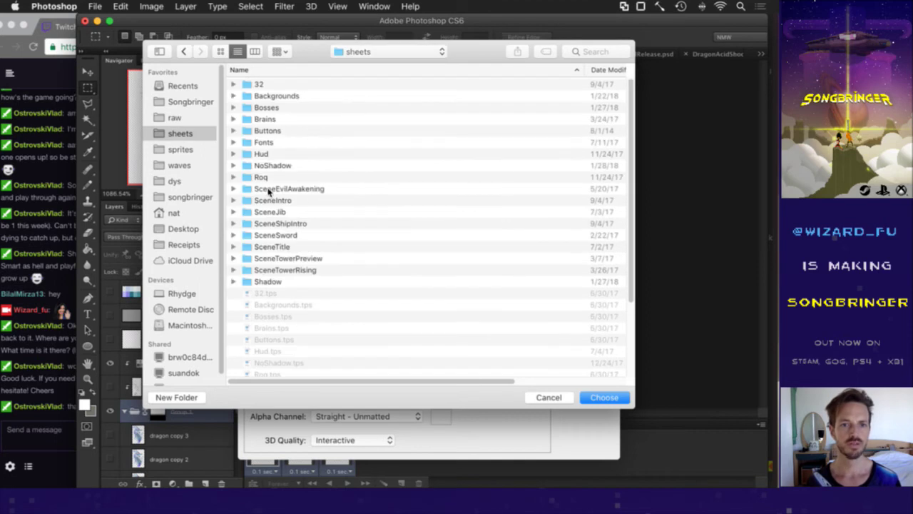
click(271, 281)
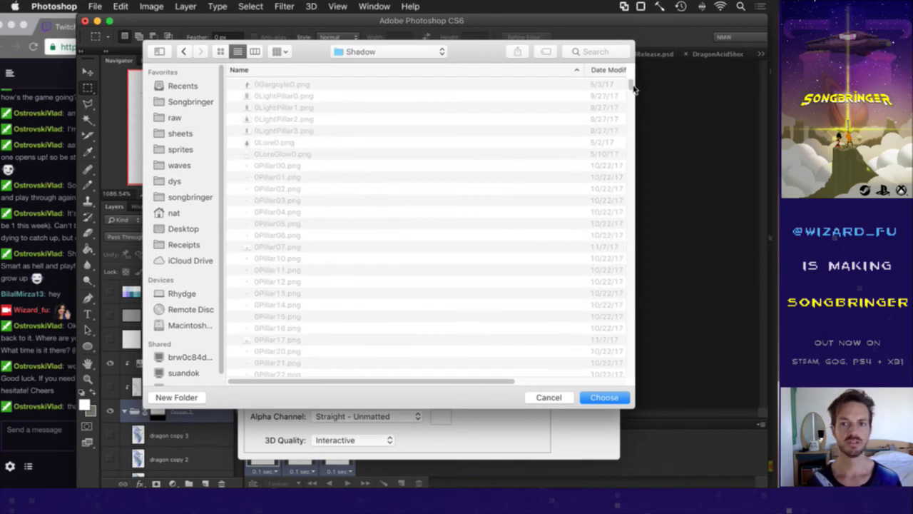
drag(632, 86, 632, 167)
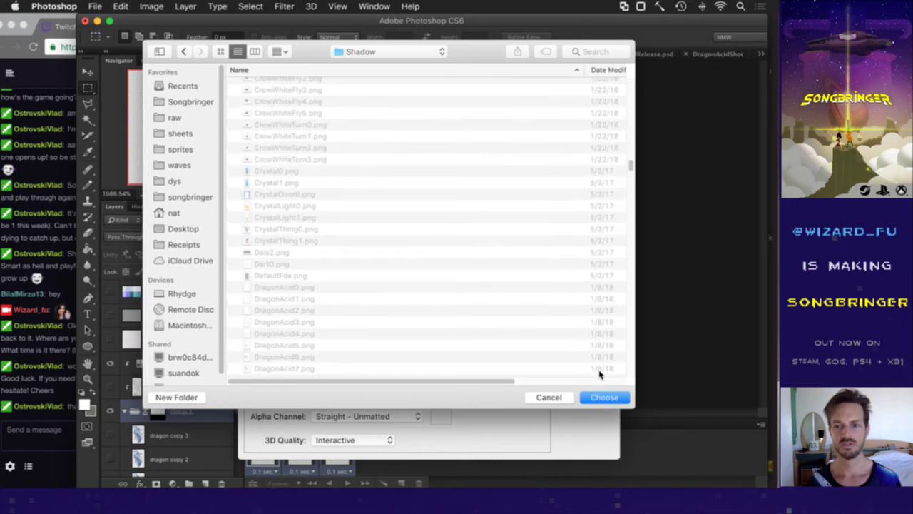
click(604, 397)
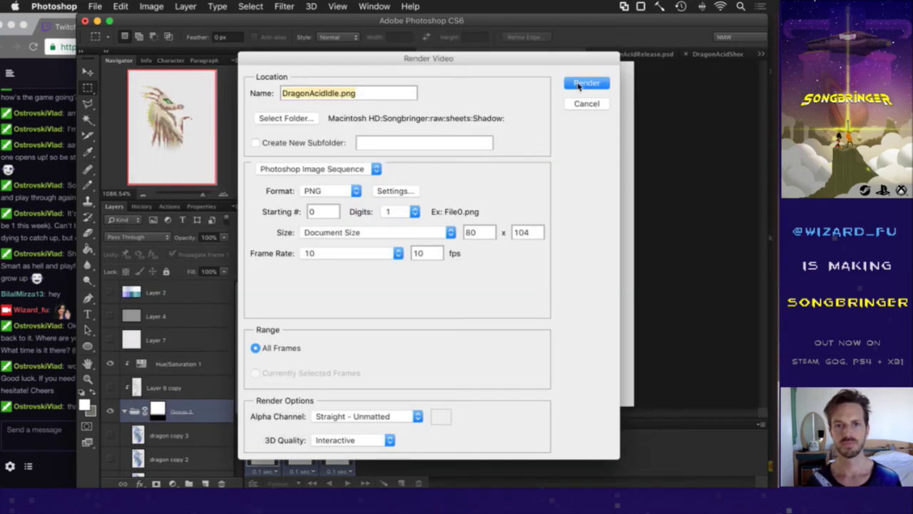
click(583, 84)
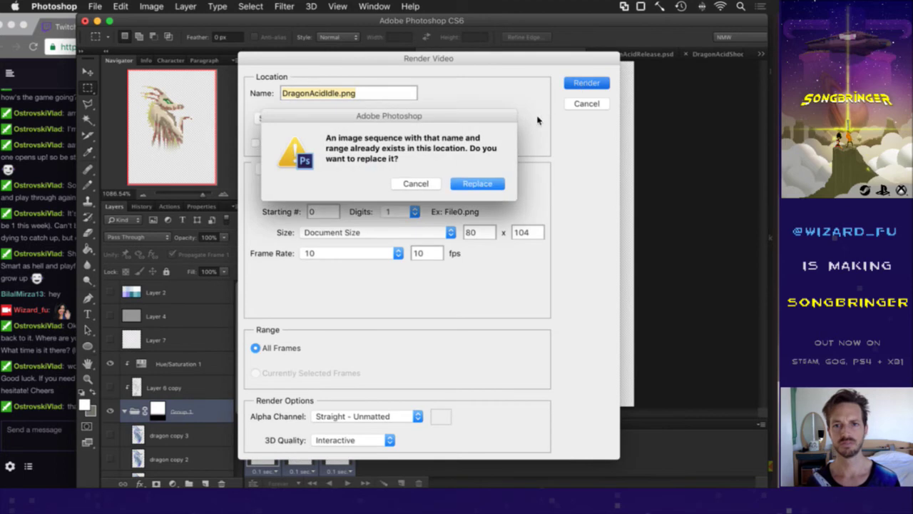
click(468, 185)
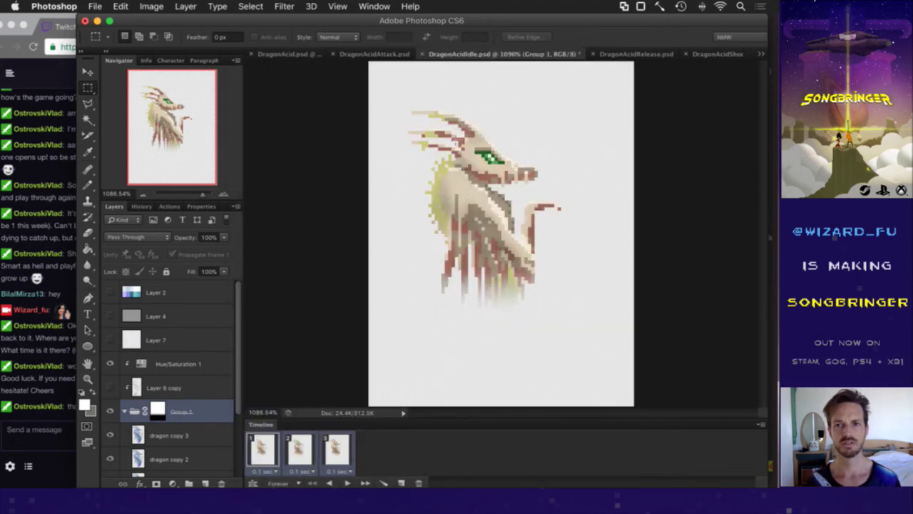
Show the Color Fill 1 background layer and save DragonAcidIdle.psd
scroll(187, 388, down, 4)
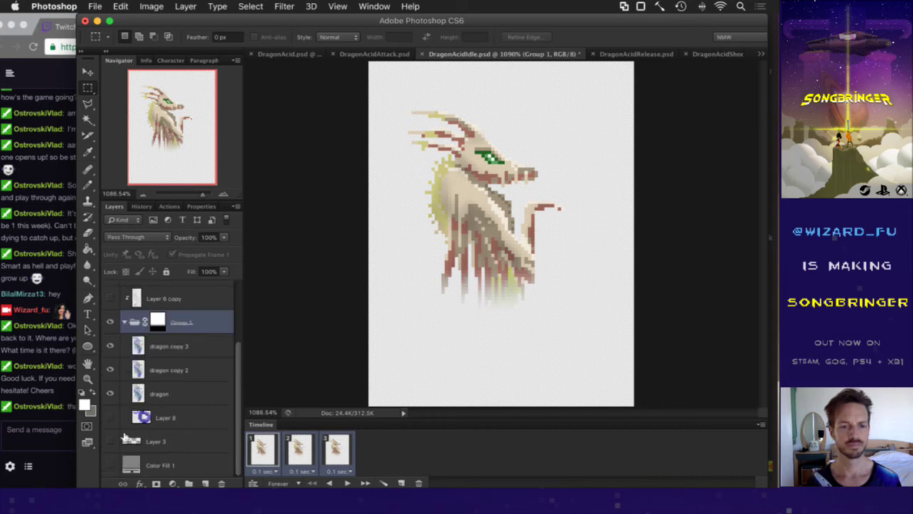
click(110, 462)
key(ctrl+s)
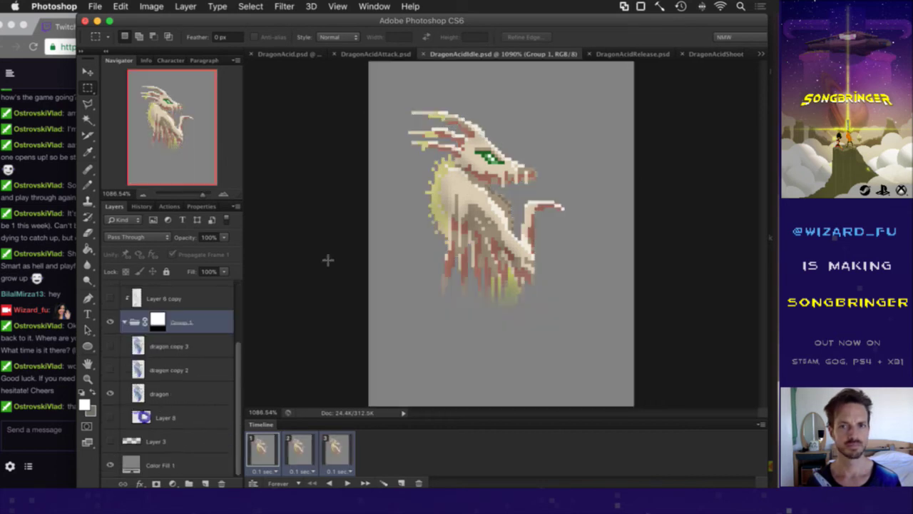
In DragonAcid.psd, replace Group 1's layer mask contents with the copied tail-fade mask and return to the group artwork
click(308, 54)
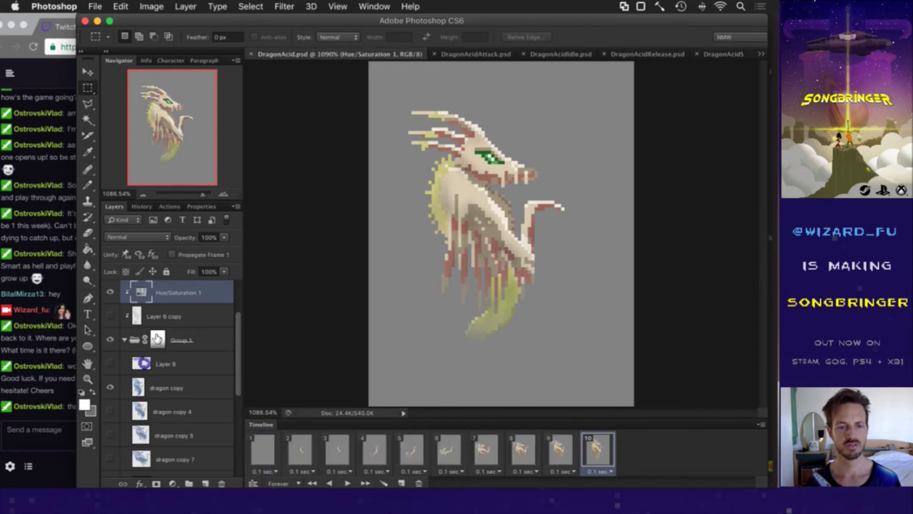
alt+click(157, 338)
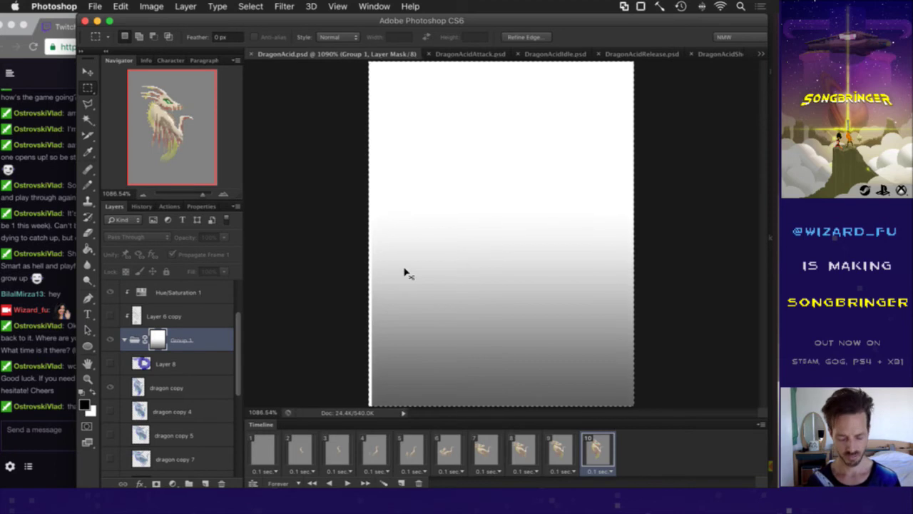
drag(403, 307, 404, 271)
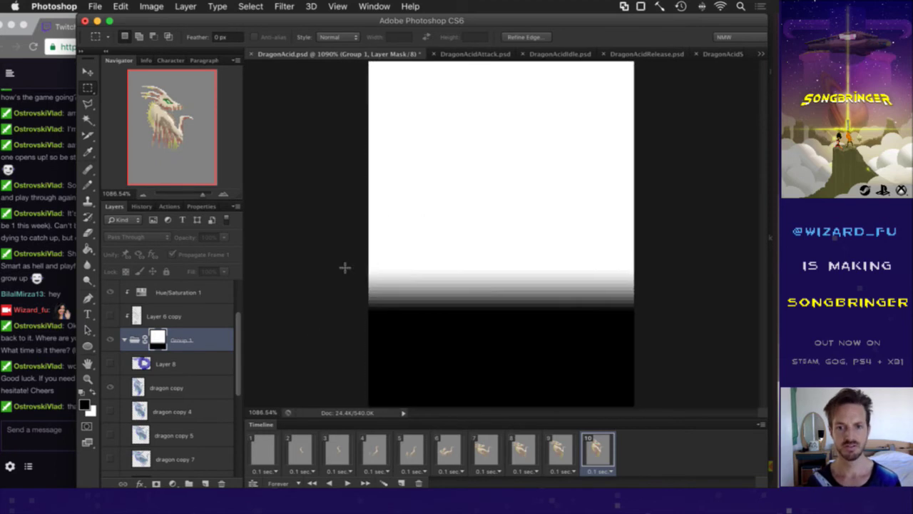
click(137, 340)
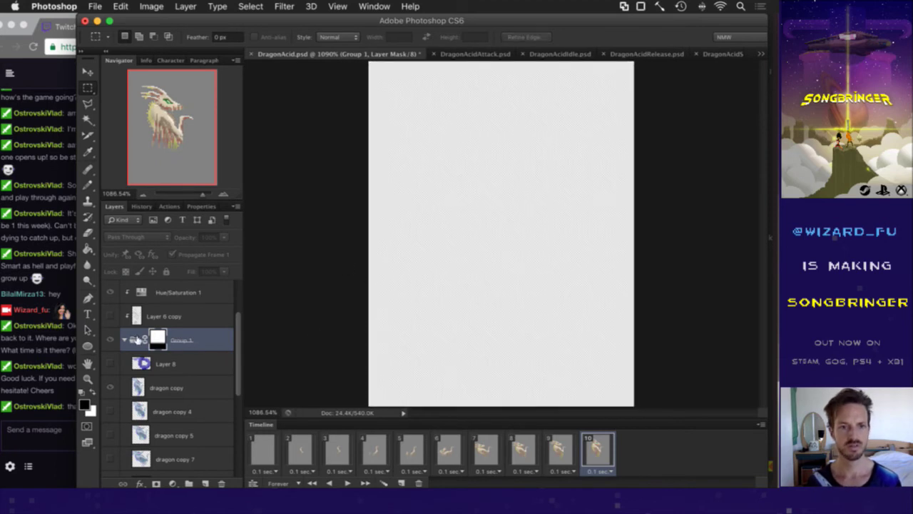
Save DragonAcid.psd and render all its frames as the DragonAcid.png image sequence into the sheets Shadow folder
key(super+s)
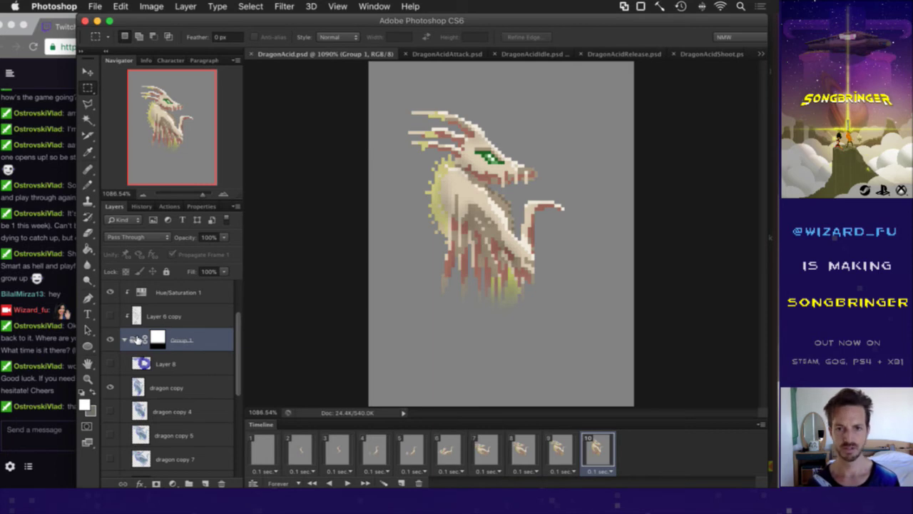
key(F2)
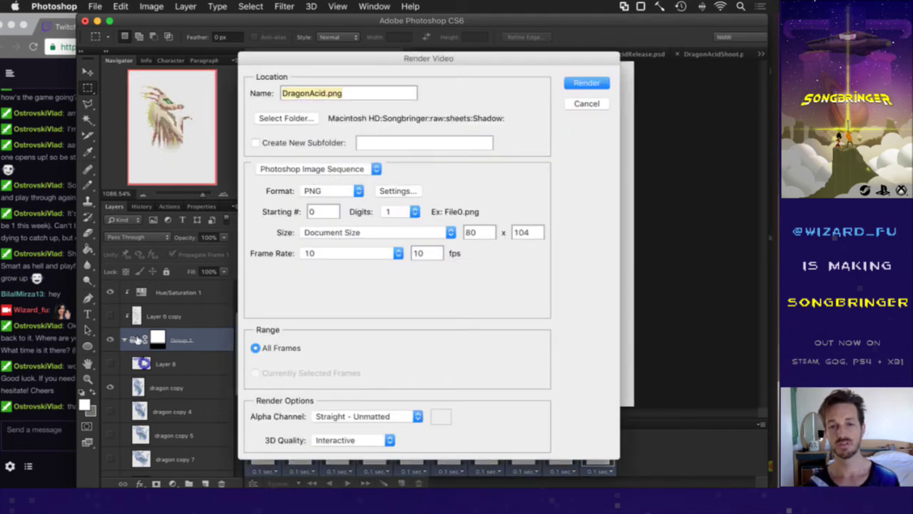
key(Return)
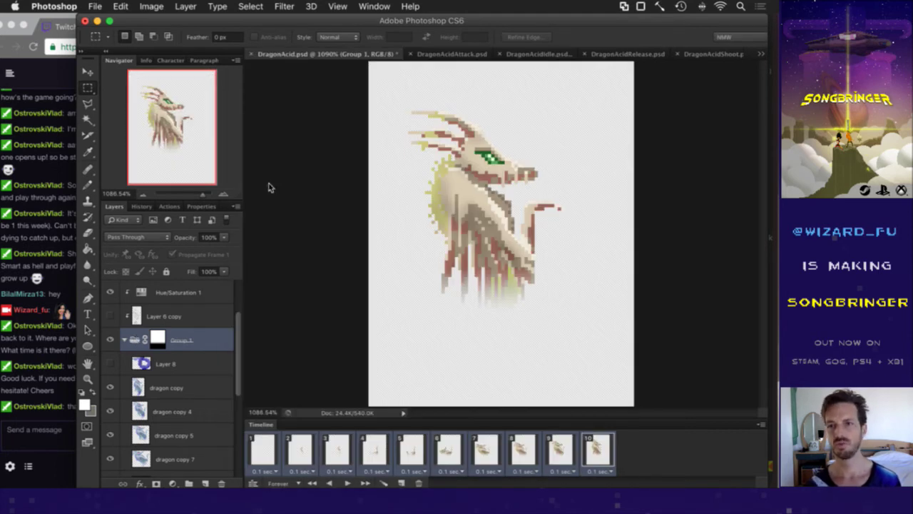
click(660, 6)
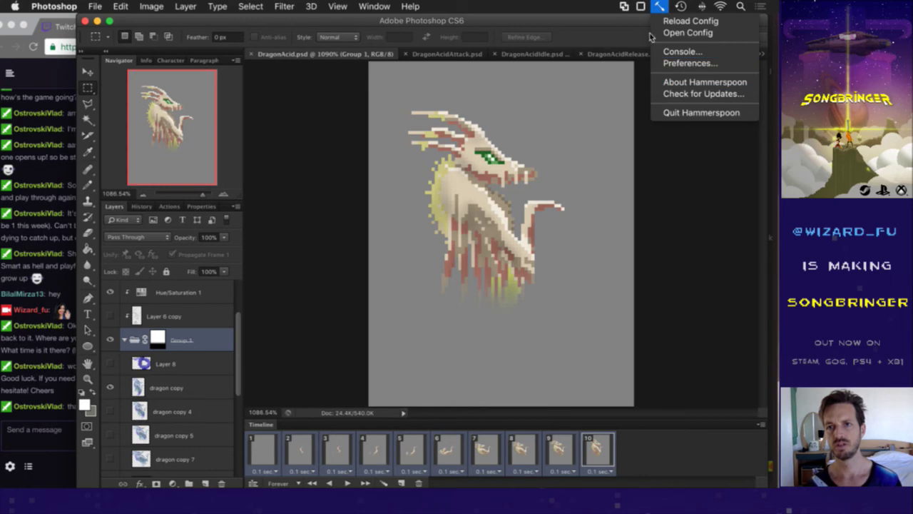
click(660, 7)
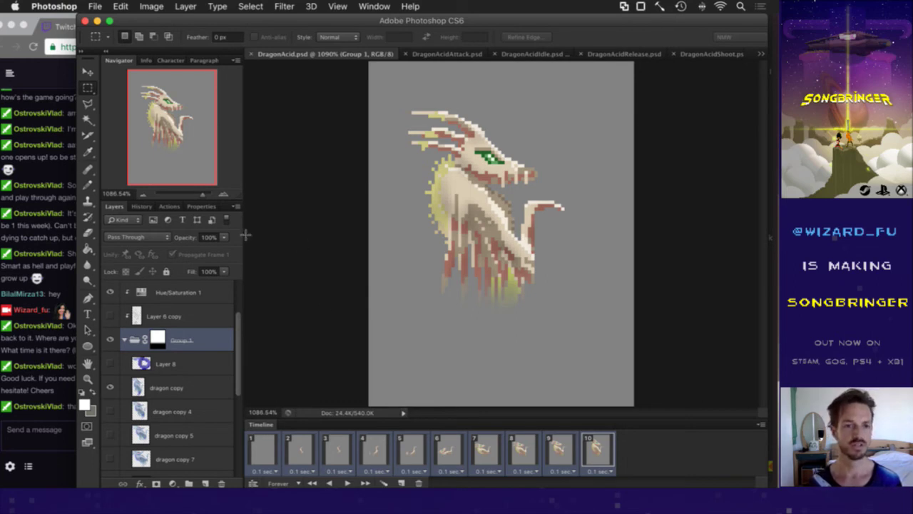
In DragonAcidAttack.psd, replace Group 1's layer mask contents with the copied tail-fade mask and render the image sequence
click(475, 55)
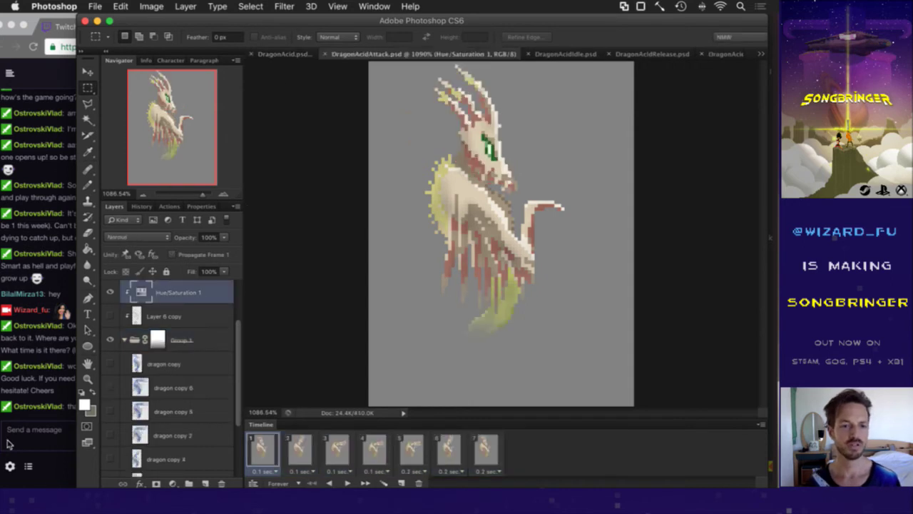
alt+click(157, 339)
key(super+a)
key(super+v)
click(132, 340)
key(super+d)
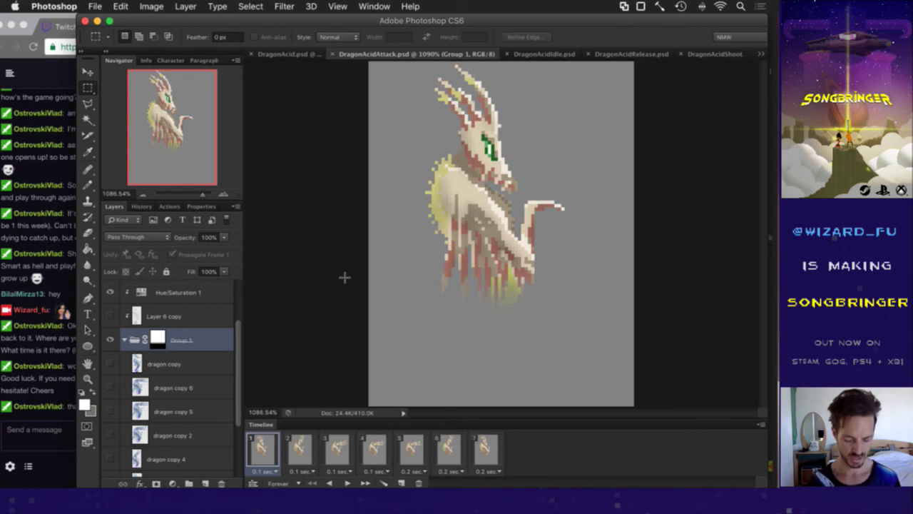
key(F2)
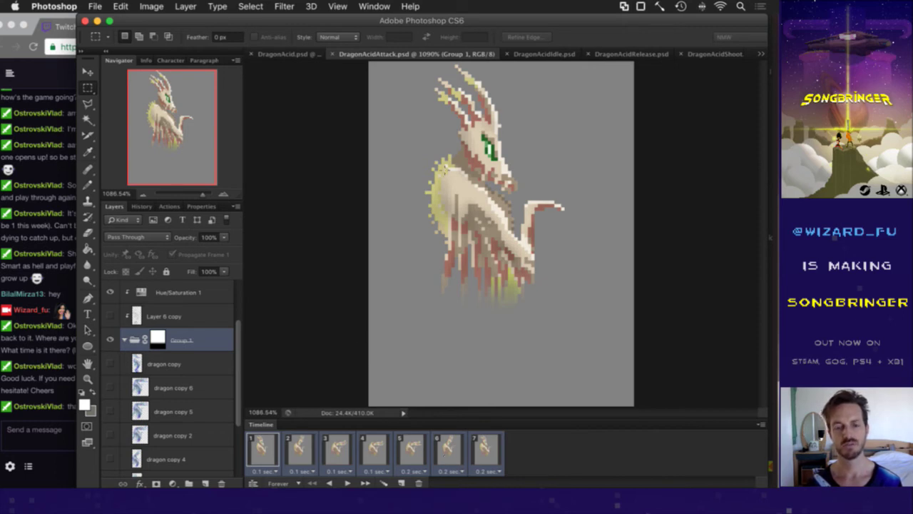
In DragonAcidRelease.psd, replace Group 1's layer mask contents with the copied tail-fade mask and render the image sequence
click(548, 54)
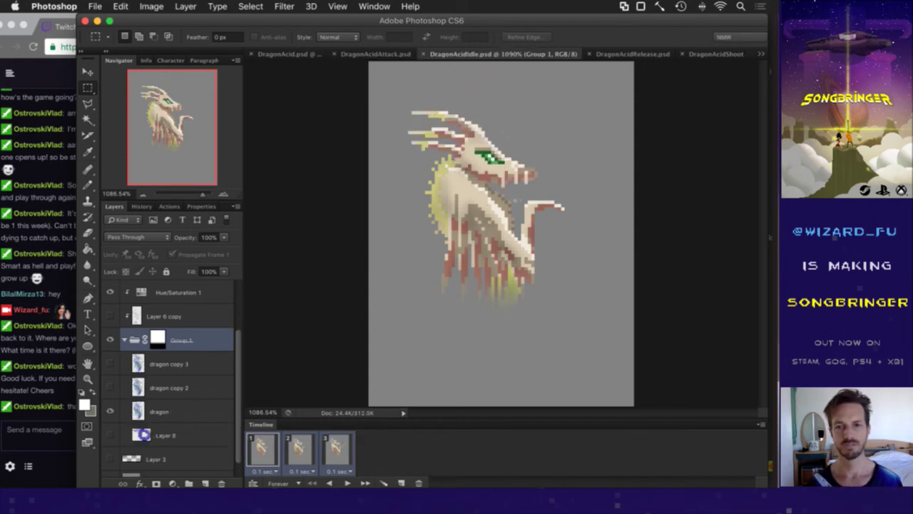
click(642, 54)
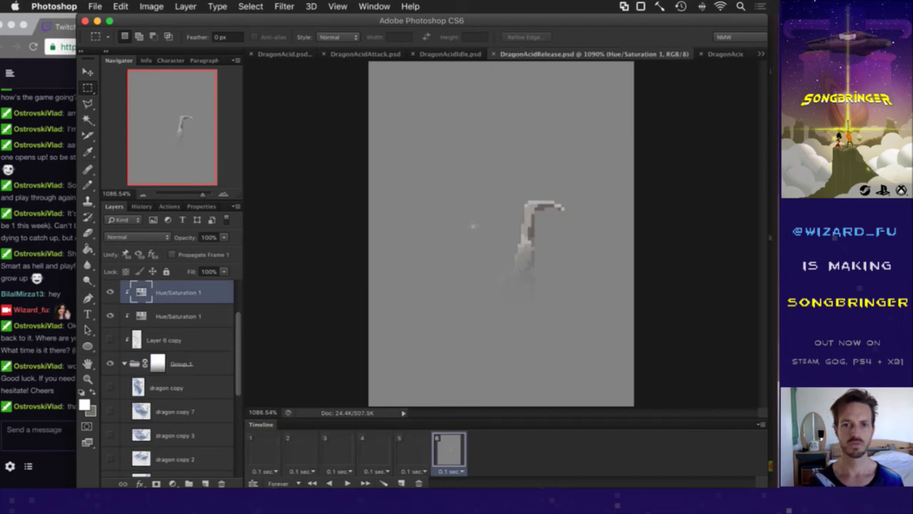
click(276, 452)
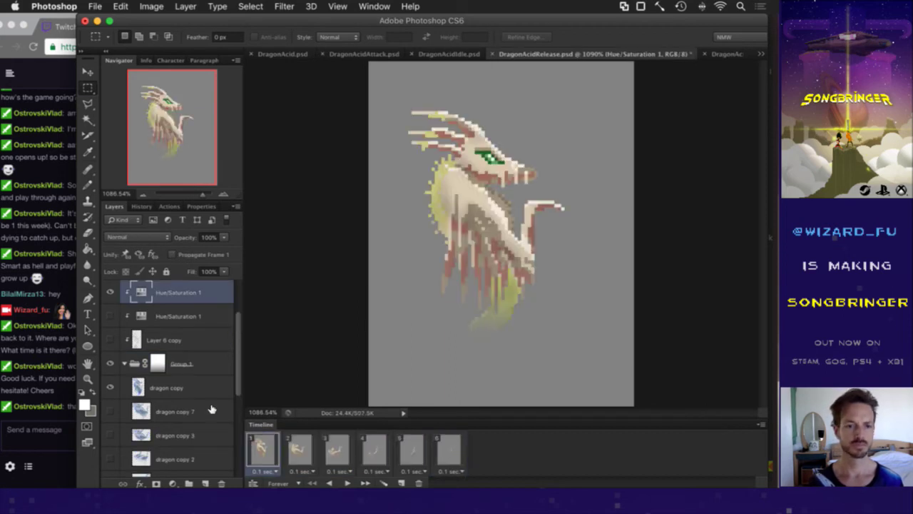
alt+click(158, 363)
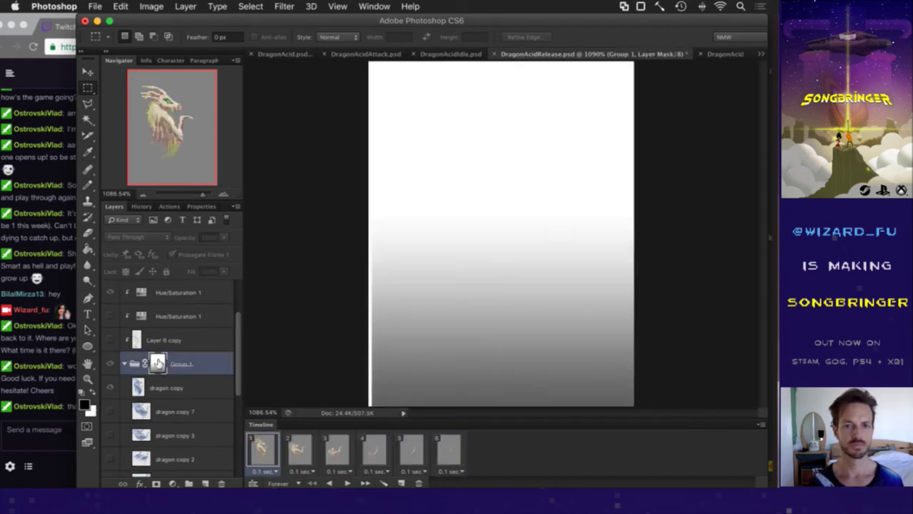
ctrl+click(157, 363)
key(super+v)
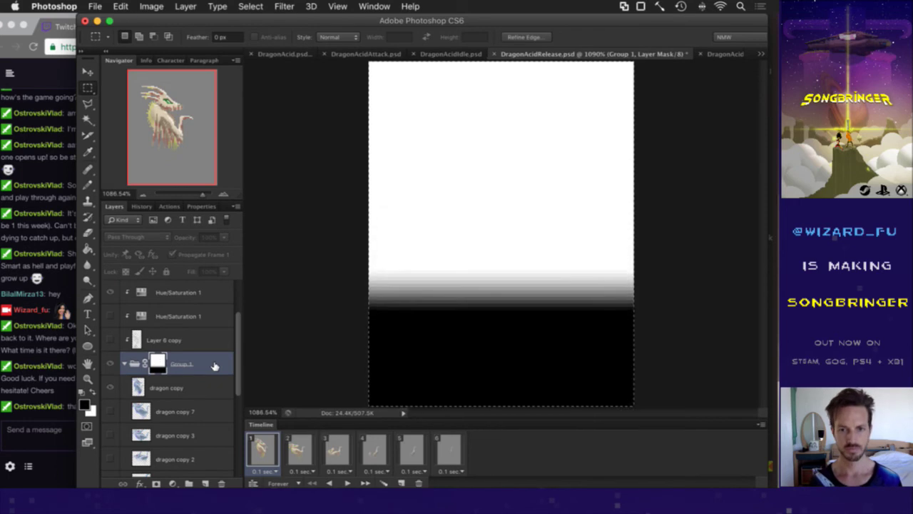
click(134, 364)
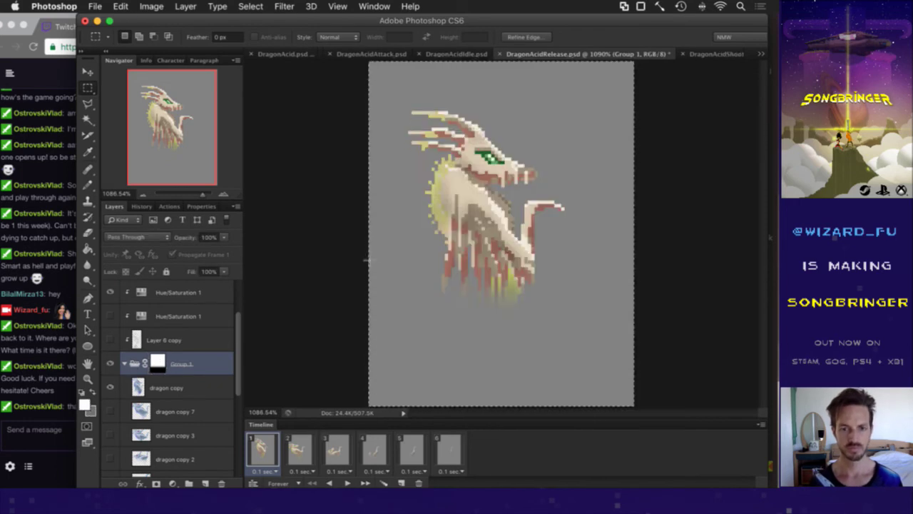
key(ctrl+d)
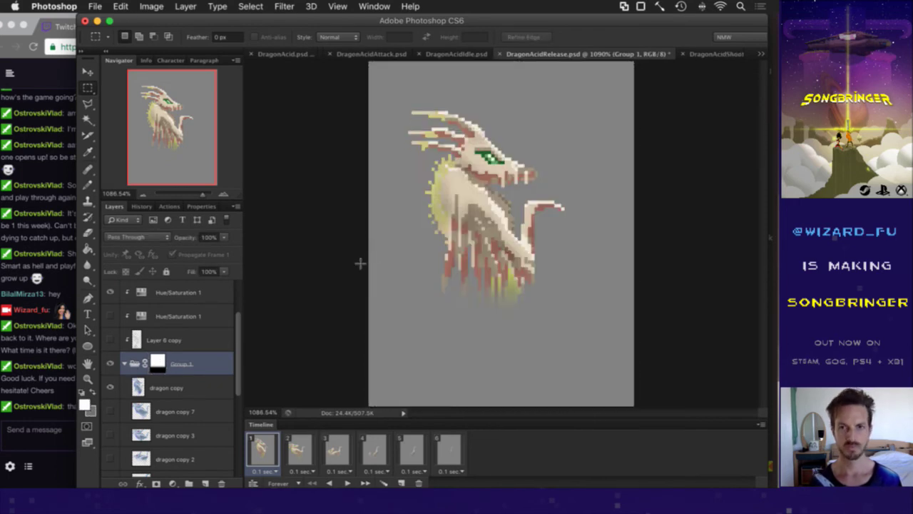
key(F1)
key(Return)
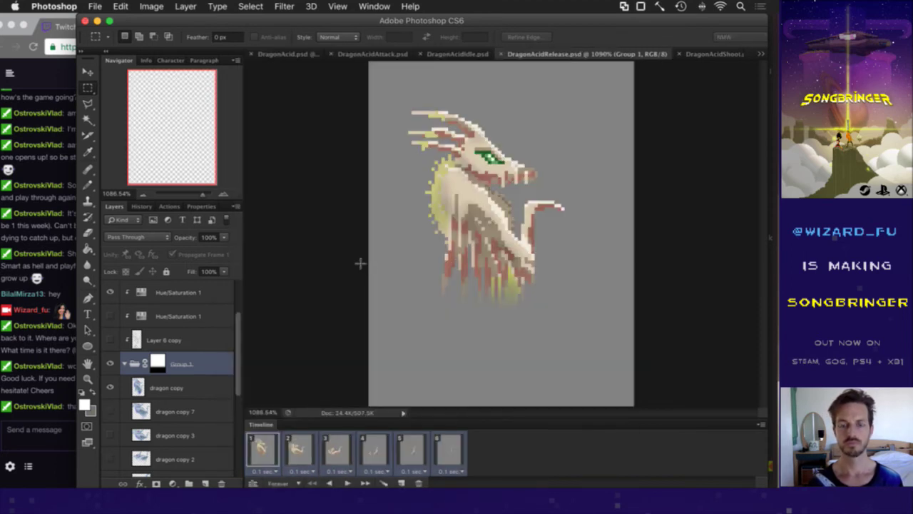
In DragonAcidShoot.psd, replace Group 1's layer mask contents with the copied tail-fade mask and render the image sequence
click(717, 54)
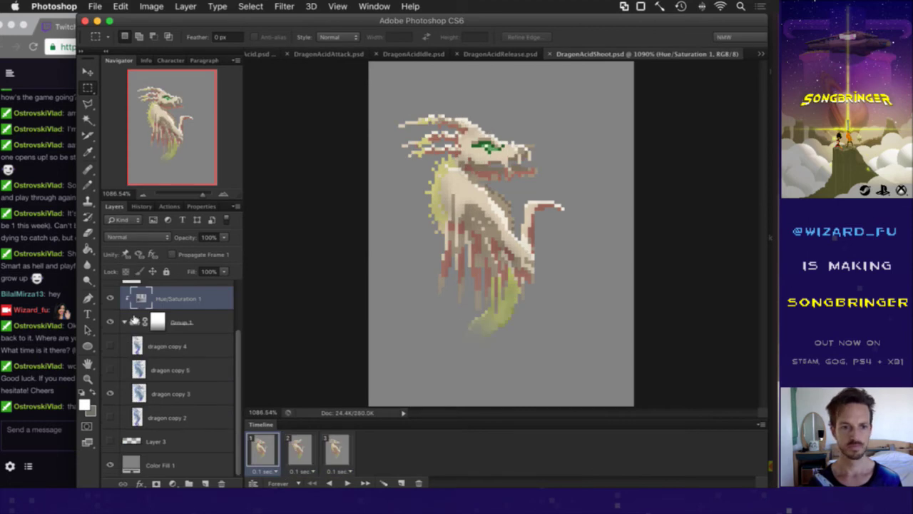
alt+click(157, 321)
key(super+a)
key(super+v)
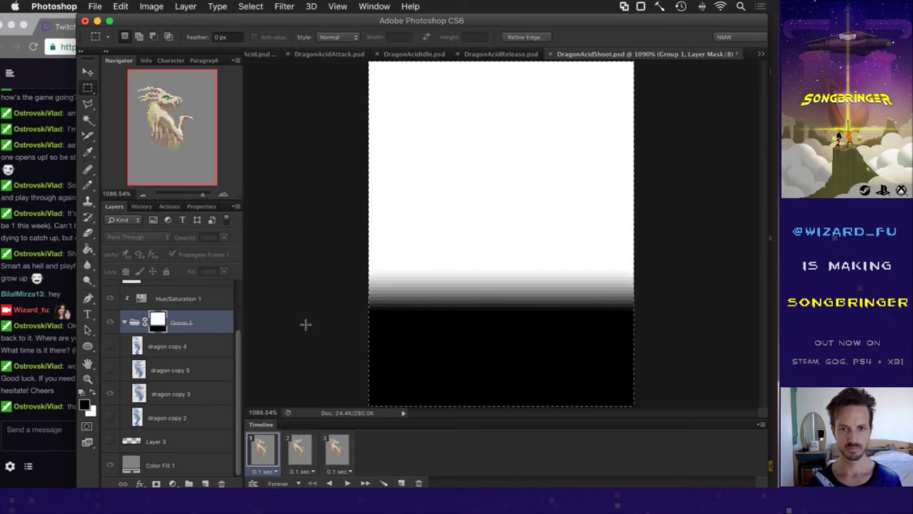
key(super+d)
click(135, 322)
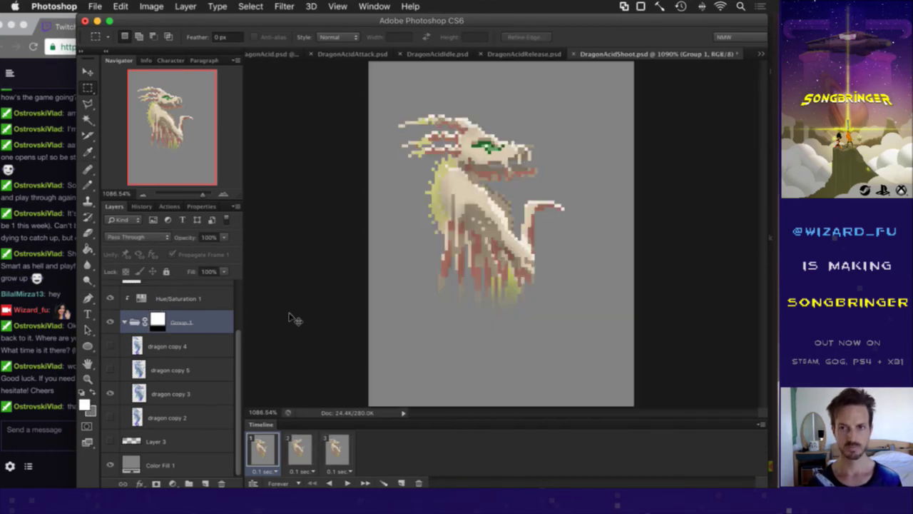
key(super+F2)
key(Return)
key(Return)
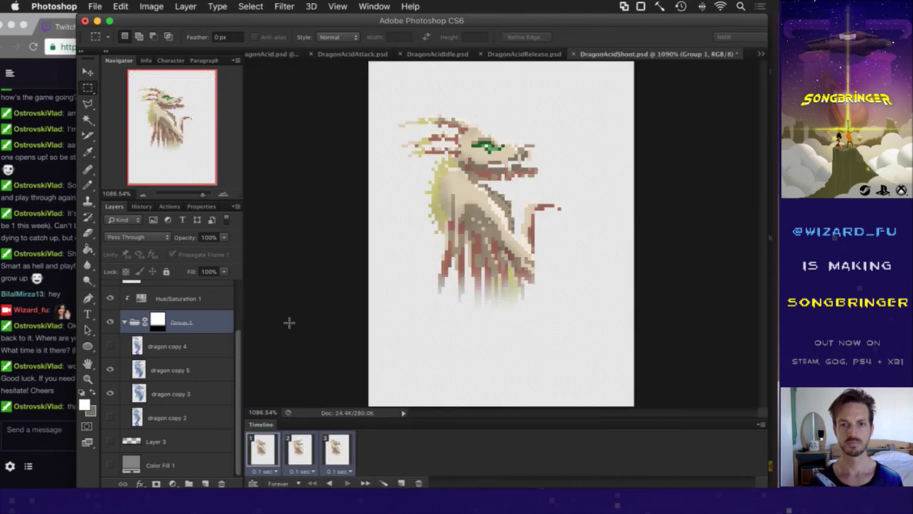
Switch to iTerm2, build and run Songbringer to check the dragon sprites in the game, and quit the game
click(760, 54)
click(662, 187)
key(super+Tab)
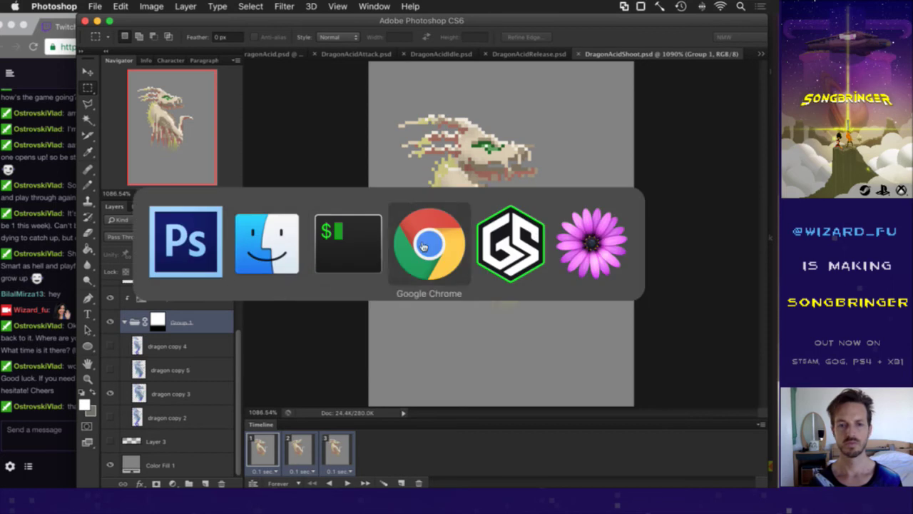
click(376, 256)
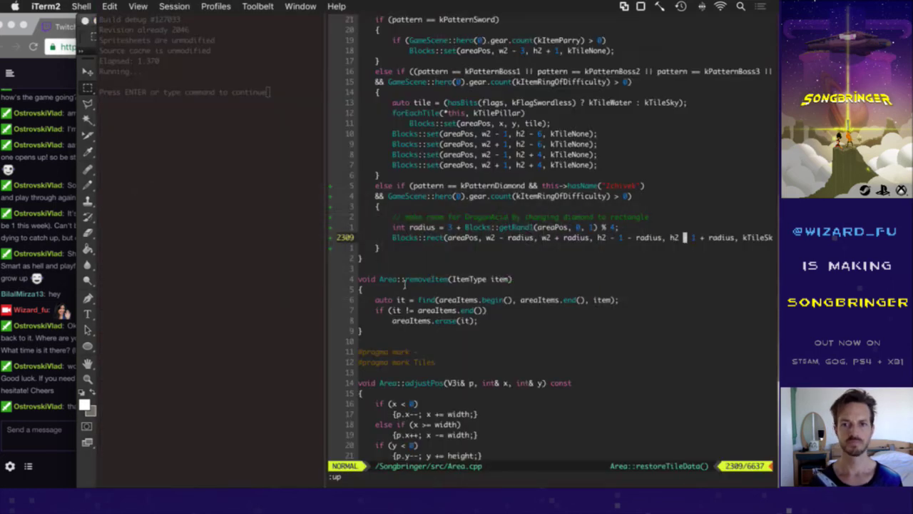
text(:up)
key(Return)
key(super+alt+Left)
key(Return)
key(Return)
key(super+alt+Right)
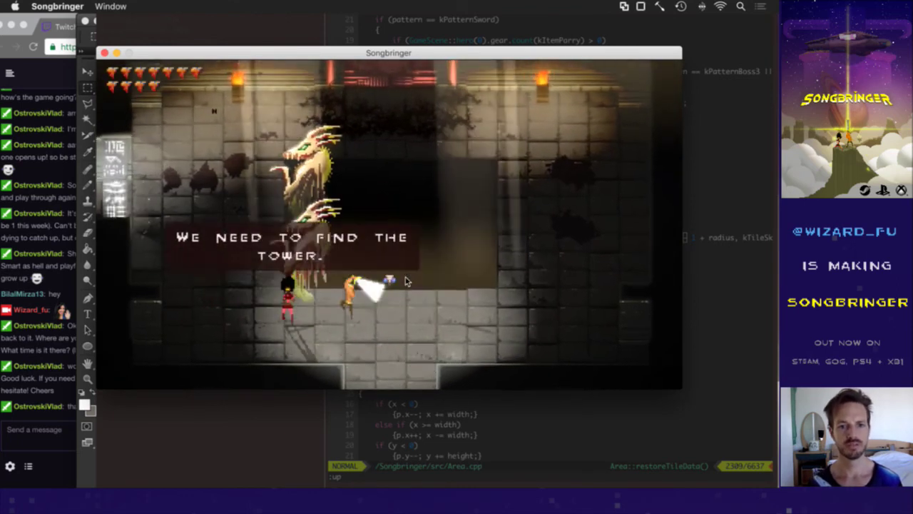
key(super+q)
key(super+q)
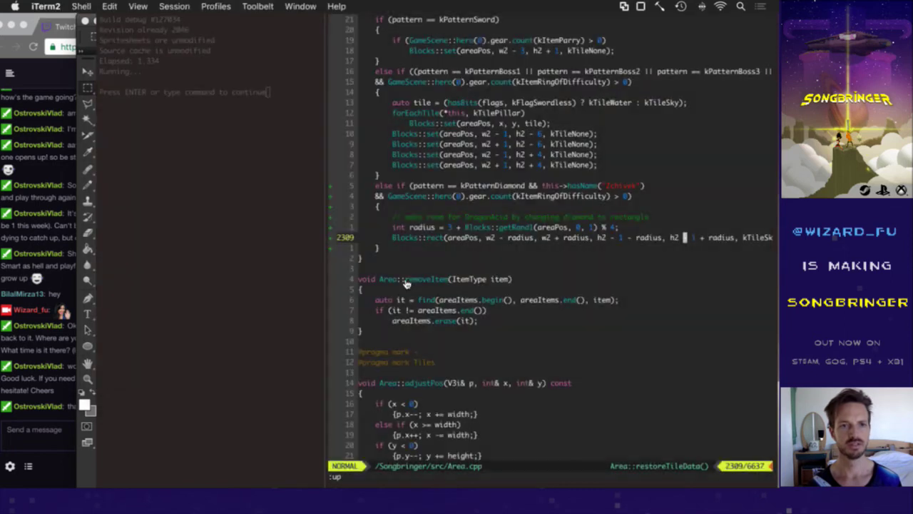
Reload the Hammerspoon configuration, switch to Photoshop and render the DragonAcidShoot image sequence again into the sheets Shadow folder
click(660, 6)
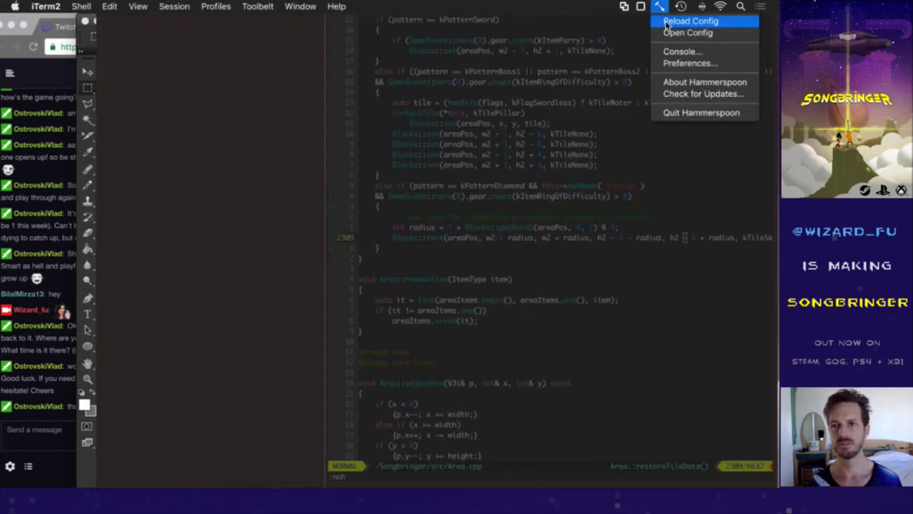
click(673, 21)
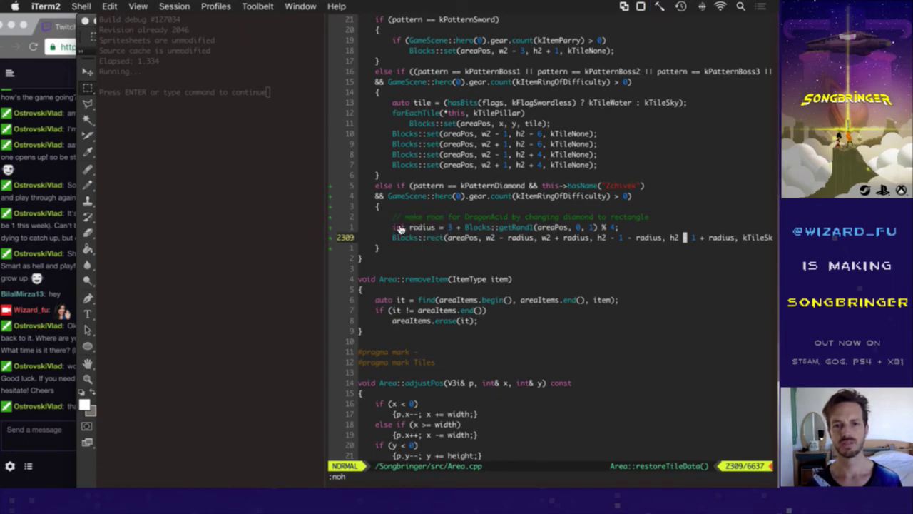
key(super+Tab)
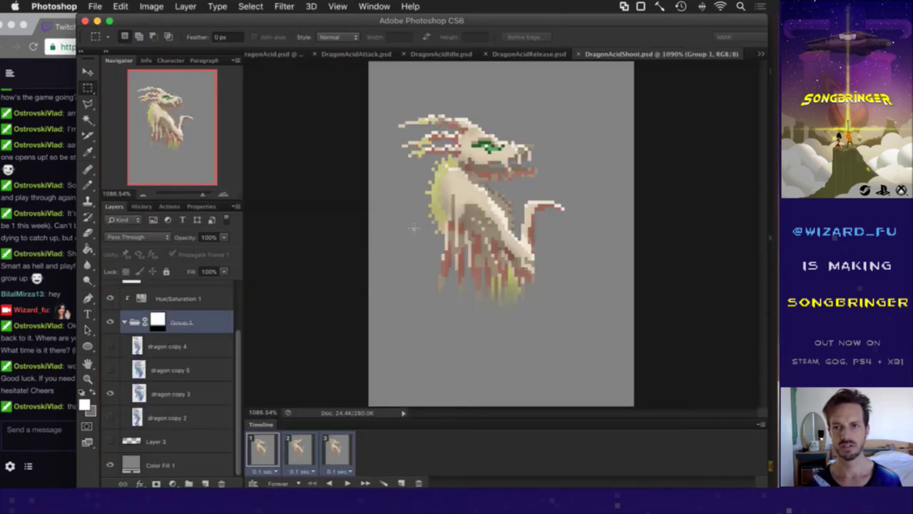
key(super+F1)
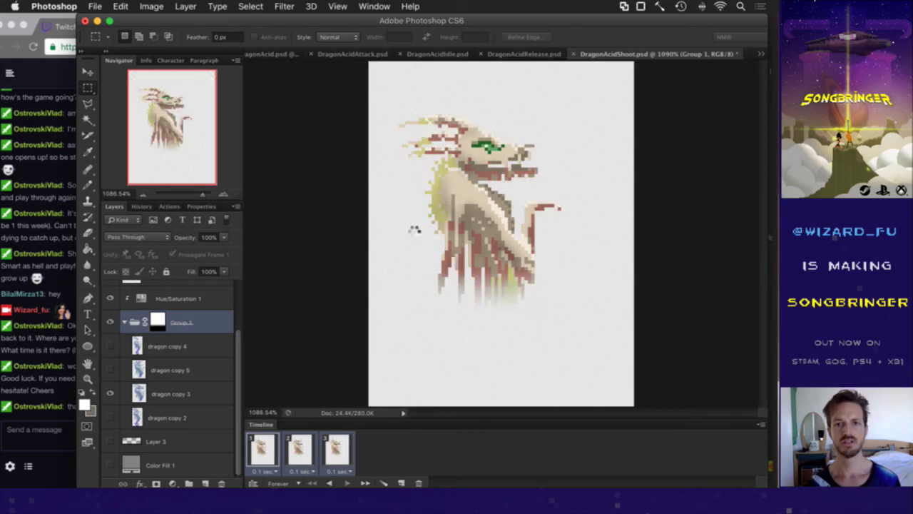
key(super+F2)
key(Return)
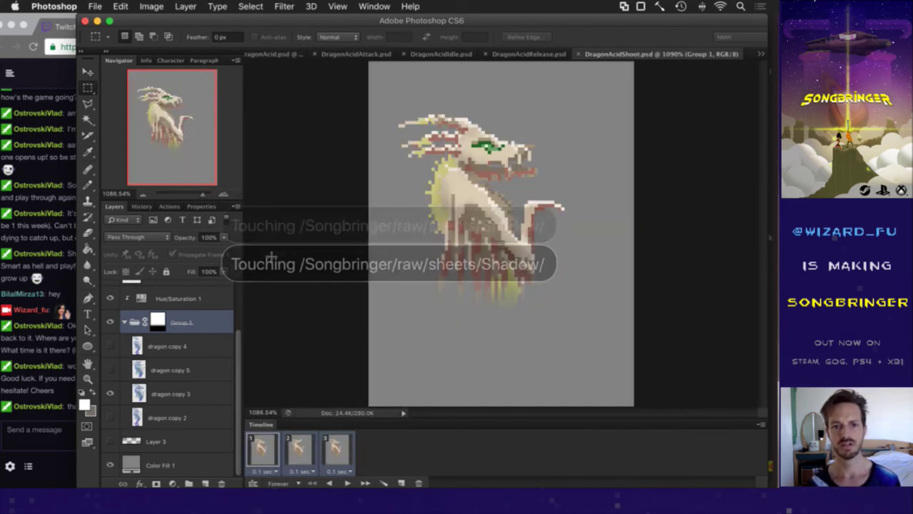
Switch to iTerm2, rebuild the game to repack the Shadow sprite sheet, and save Area.cpp and start the build again
key(super+Tab)
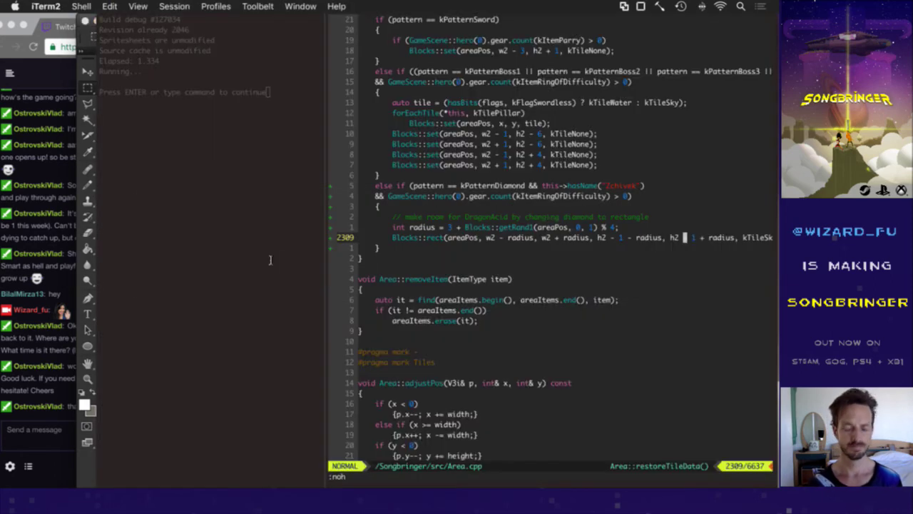
key(super+b)
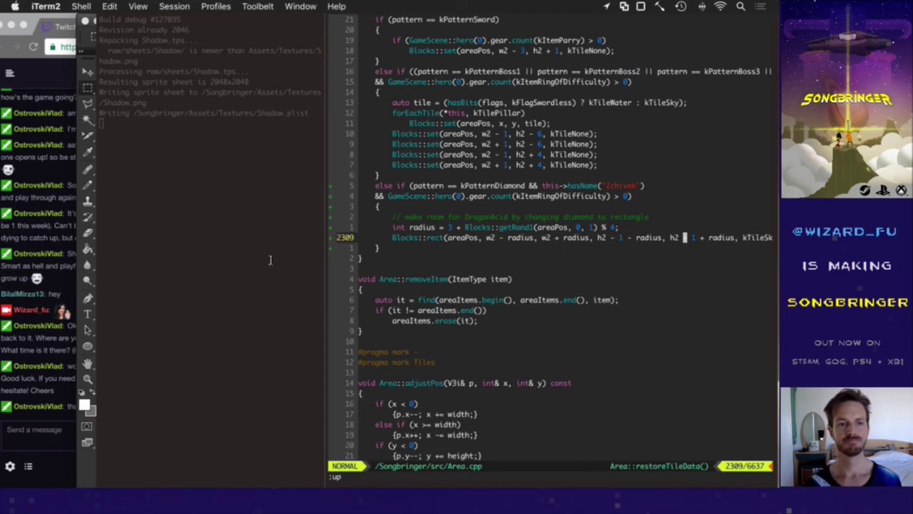
text(:up)
key(Return)
key(super+[)
key(Return)
key(super+])
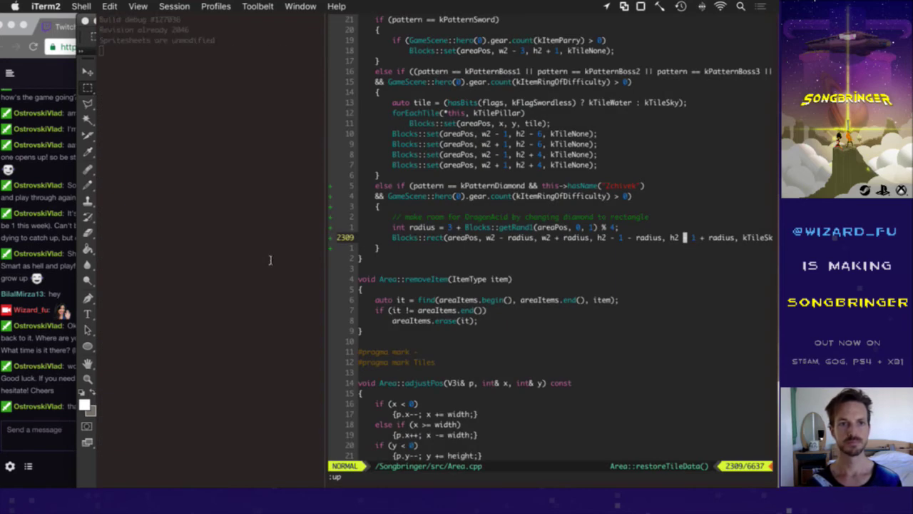